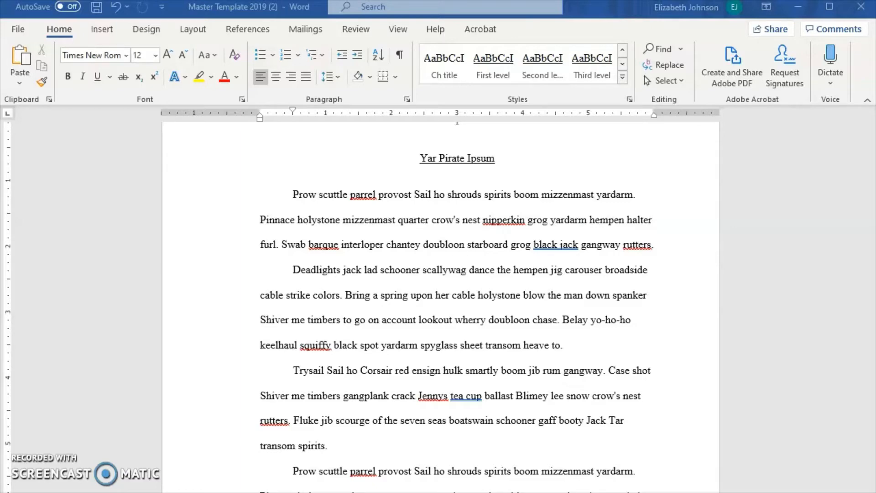
Switch to the ETD Formatting FAQ web page and review its instructions for inserting and formatting landscape pages
key("alt+Tab")
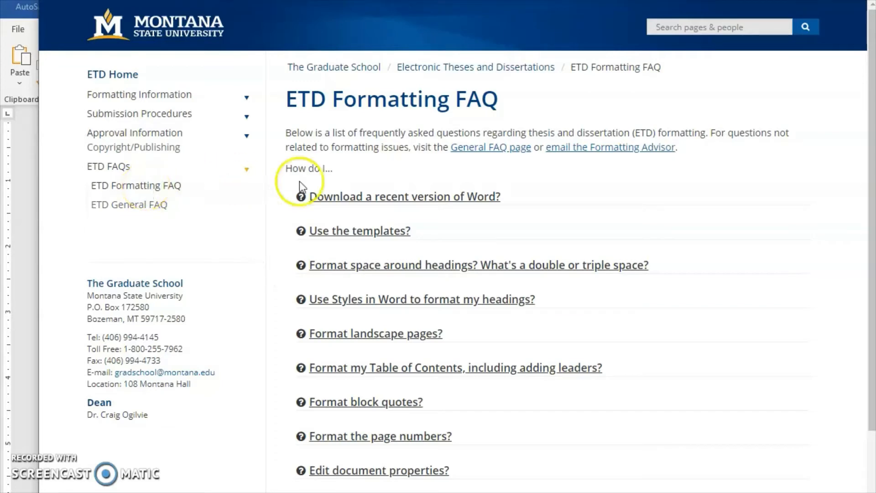
left_click(374, 337)
left_click(417, 434)
scroll(402, 353, "down", 6)
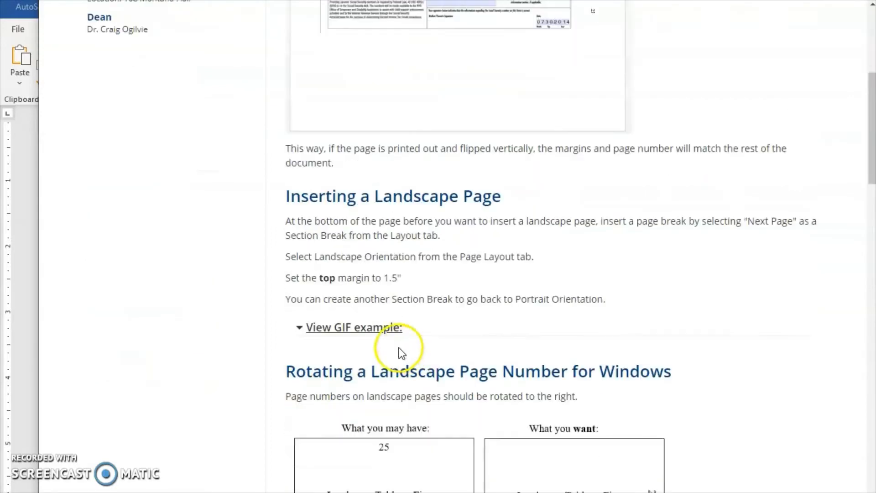
Return to the Word document and add an empty line before the final Trysail paragraph on the first Yar Pirate Ipsum page
left_click(32, 393)
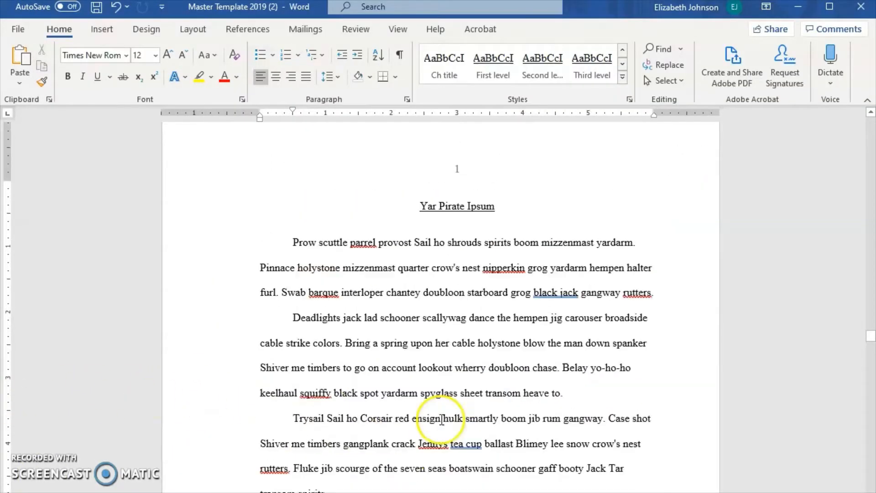
scroll(438, 422, "down", 2)
scroll(440, 418, "down", 10)
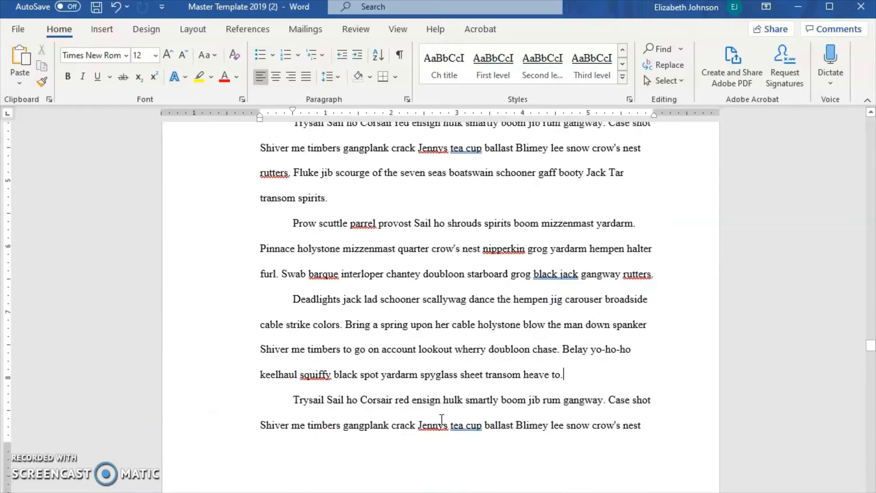
left_click(435, 419)
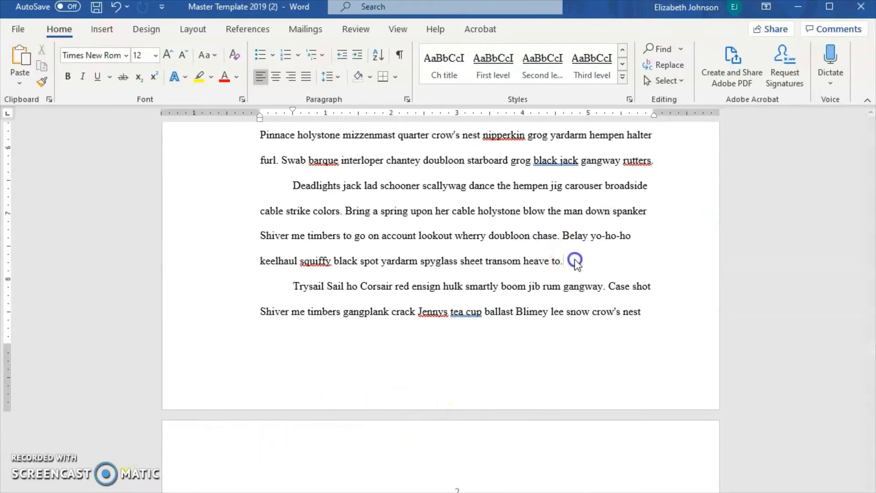
key("Return")
left_click(411, 146)
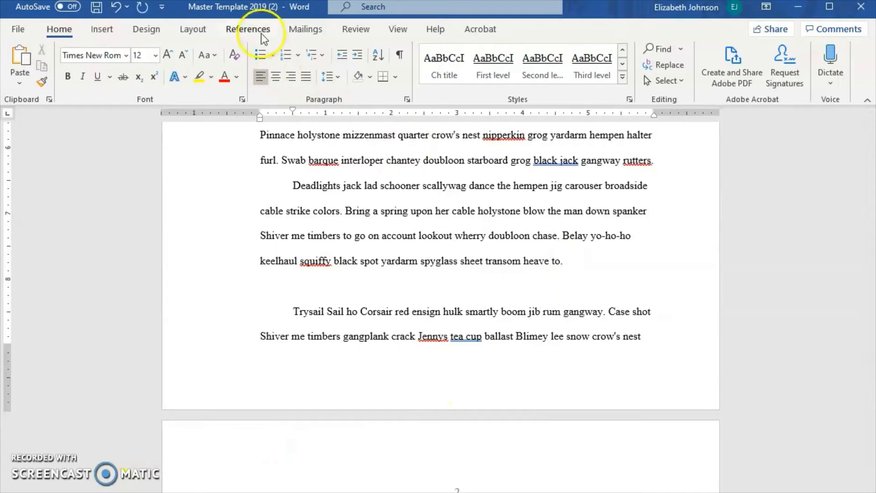
Insert a Next Page section break at the empty line before the Trysail paragraph
left_click(186, 30)
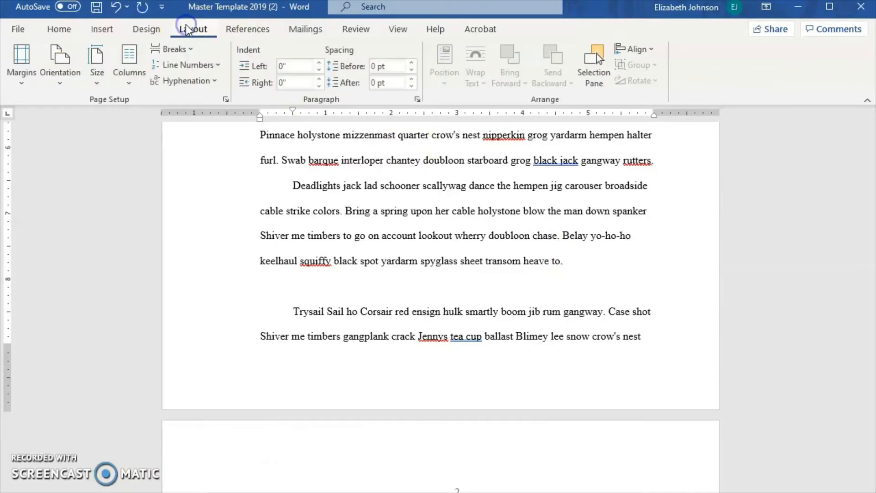
left_click(180, 50)
left_click(195, 250)
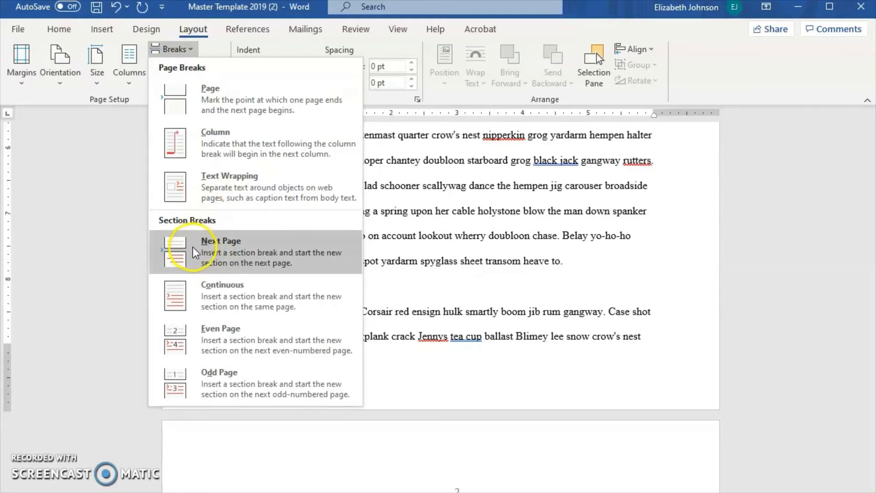
left_click(198, 250)
scroll(304, 276, "down", 3)
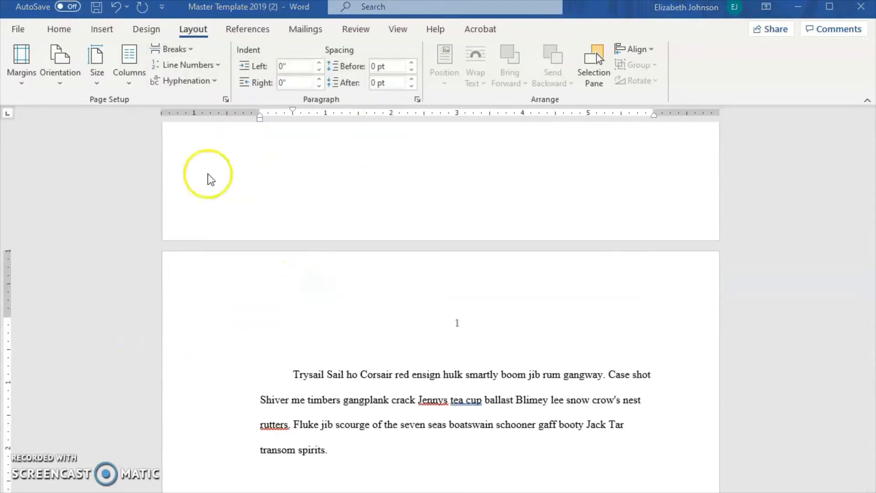
Insert a second Next Page section break above the Trysail paragraph on its new page, leaving a blank page before it
left_click(284, 349)
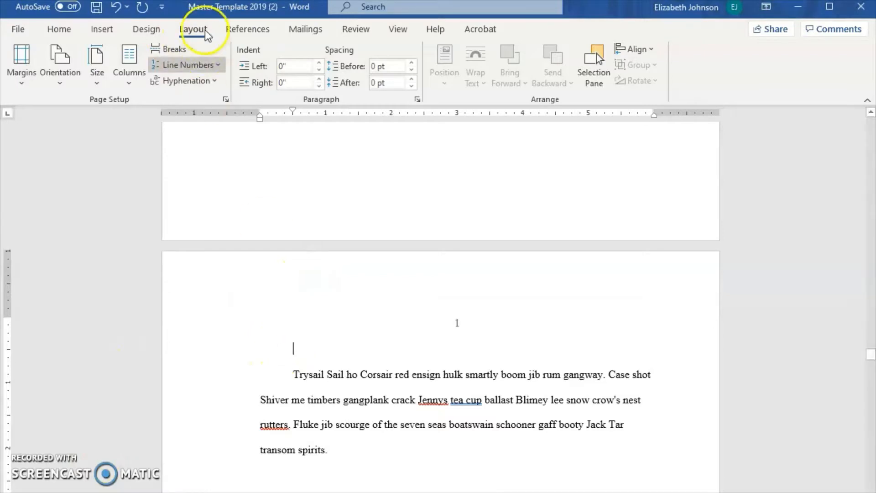
left_click(183, 49)
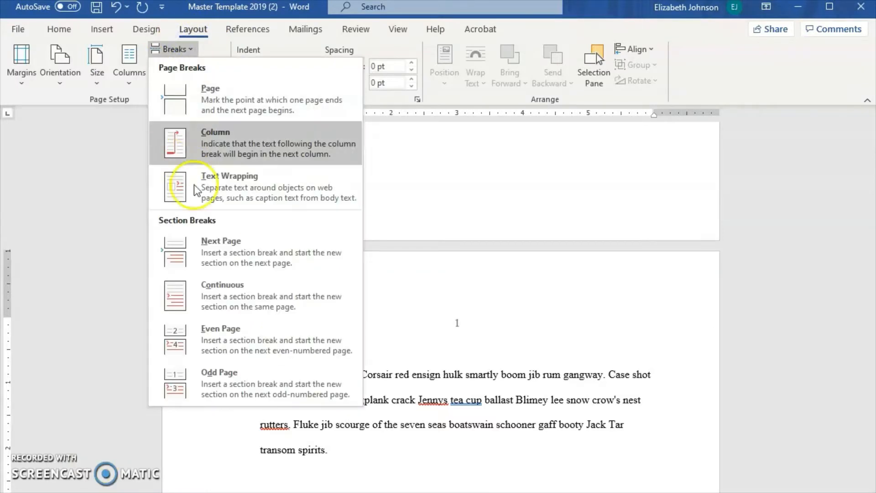
left_click(242, 262)
left_click(350, 311)
scroll(365, 318, "down", 4)
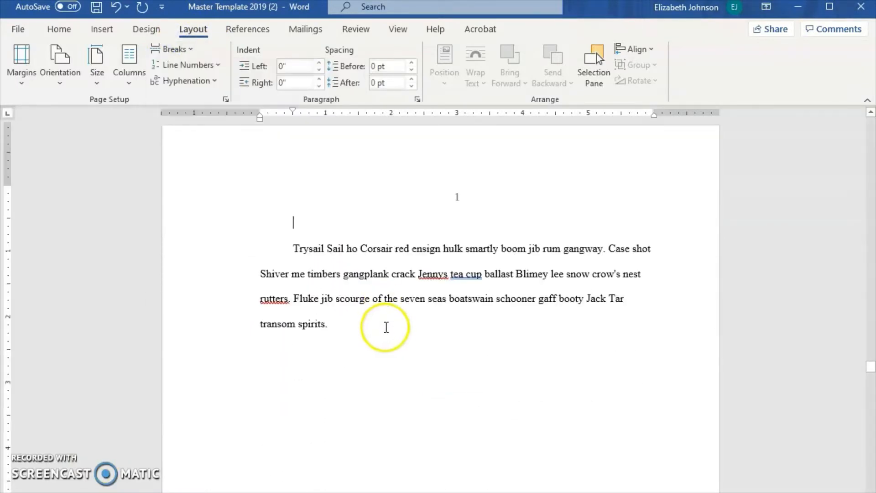
Change the blank page between the two section breaks to Landscape orientation
scroll(372, 320, "up", 12)
scroll(375, 309, "up", 8)
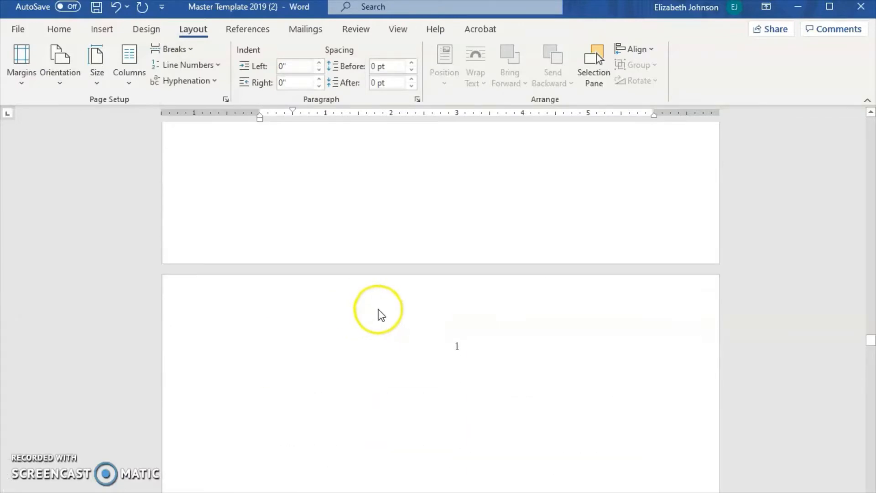
scroll(378, 310, "down", 8)
scroll(377, 304, "down", 1)
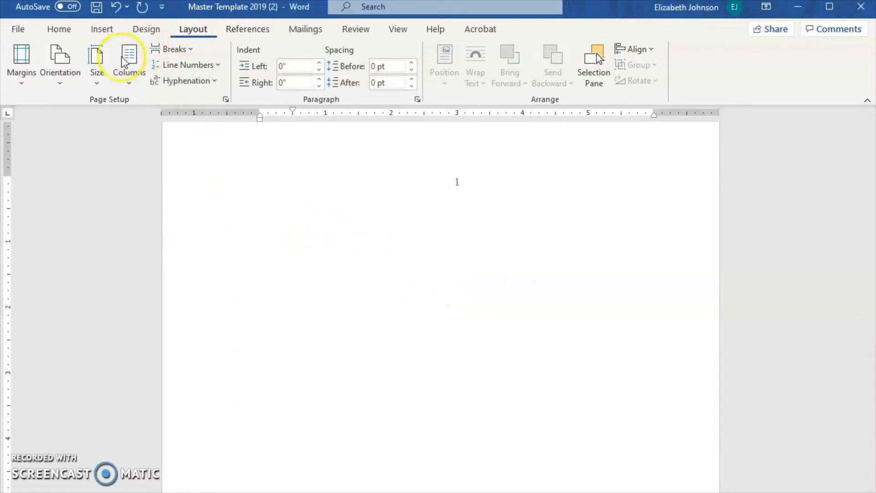
left_click(59, 69)
left_click(63, 143)
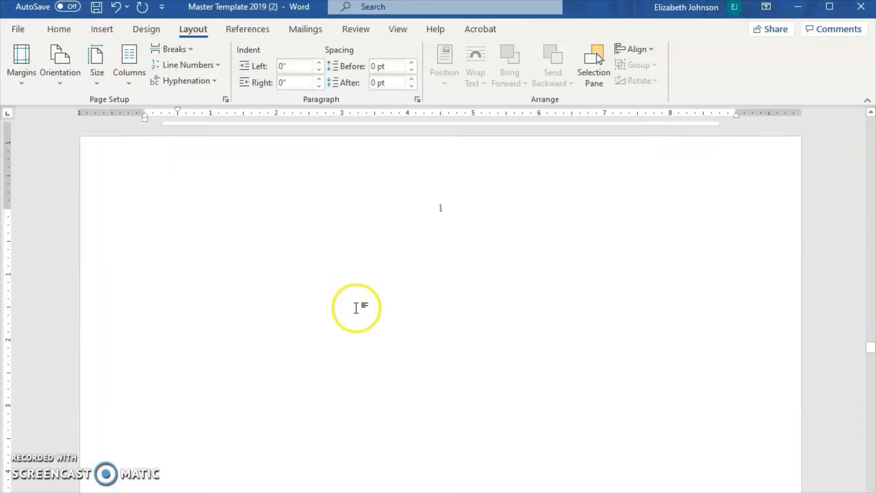
Check the landscape section's margin values in the custom margins settings without changing them
scroll(356, 308, "down", 7)
scroll(357, 308, "up", 6)
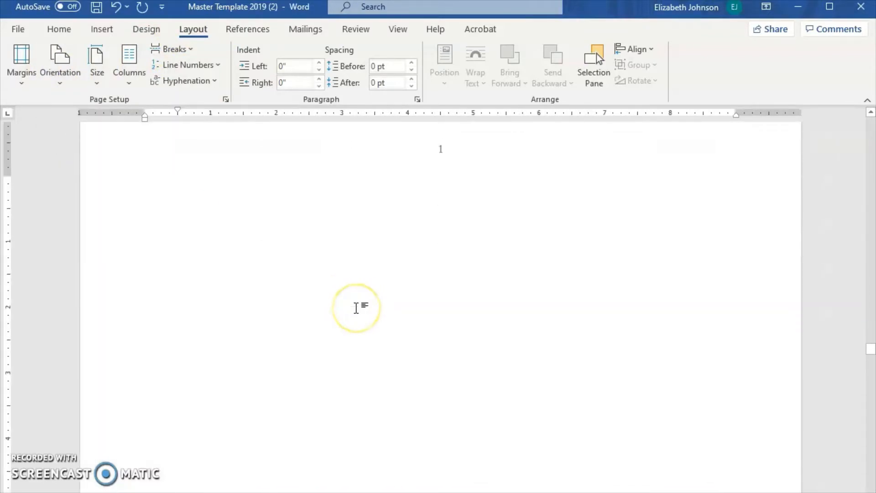
scroll(356, 308, "up", 3)
scroll(356, 308, "down", 10)
scroll(357, 308, "up", 6)
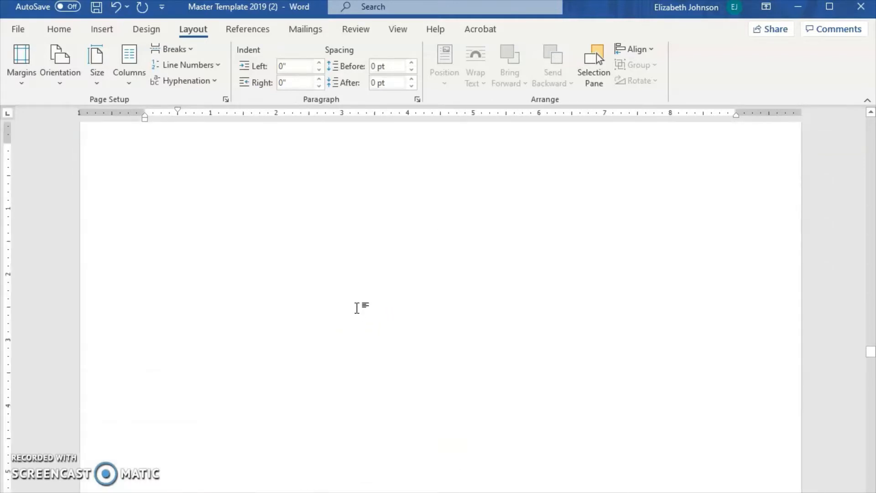
scroll(356, 308, "up", 1)
left_click(29, 77)
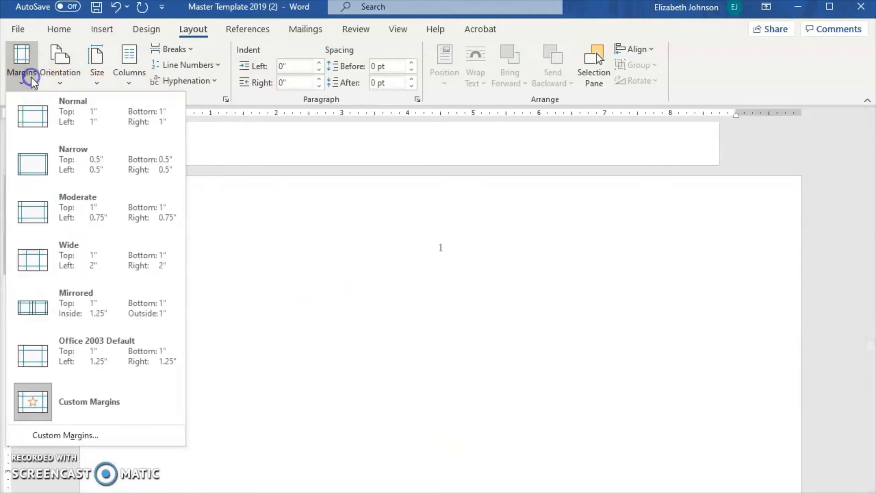
left_click(85, 433)
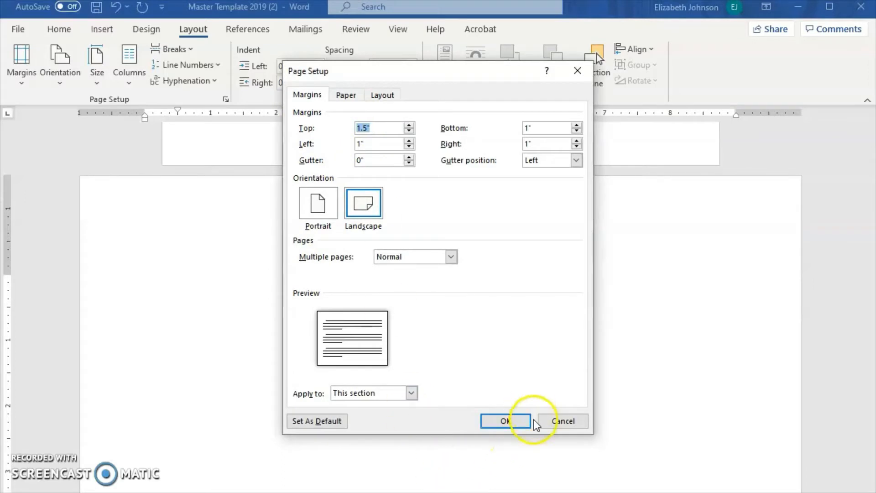
left_click(563, 422)
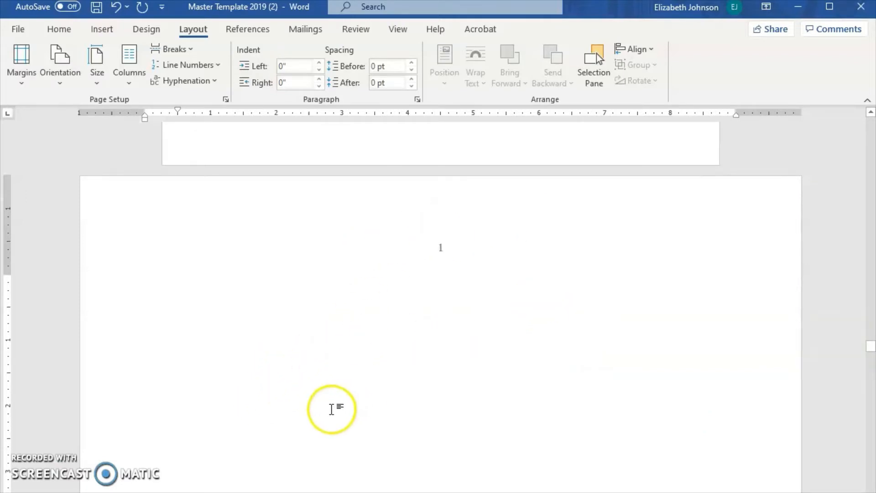
Unlink the first page headers of Section 4 and Section 5 from their previous sections
double_click(437, 249)
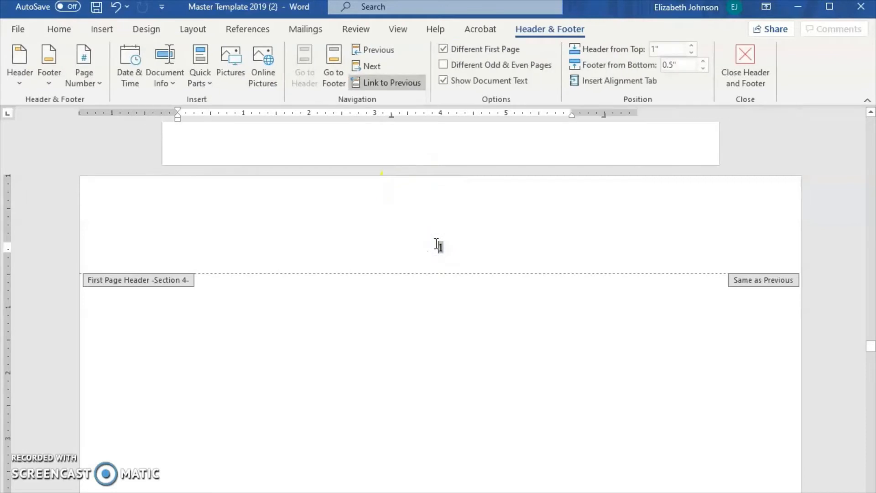
left_click(385, 83)
scroll(408, 232, "down", 10)
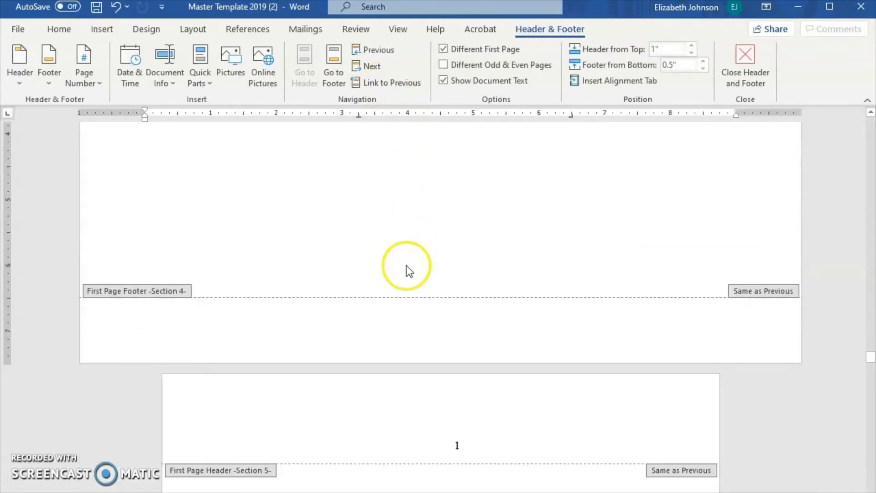
left_click(440, 376)
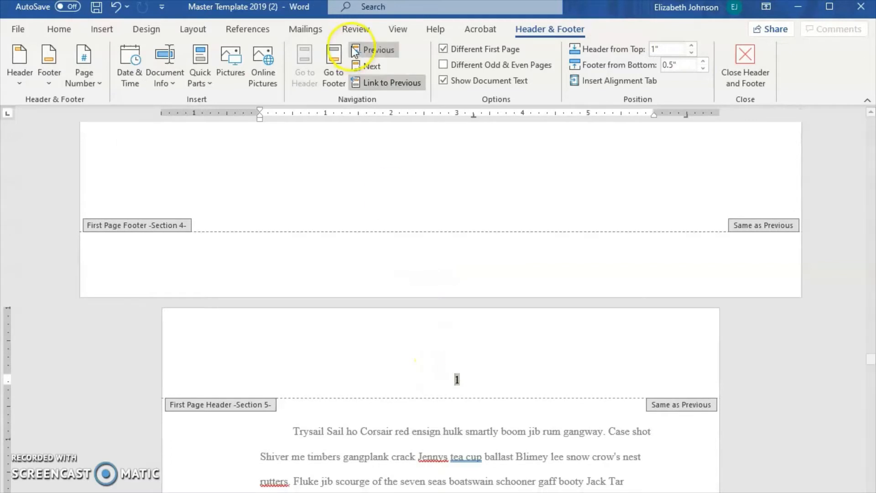
left_click(385, 82)
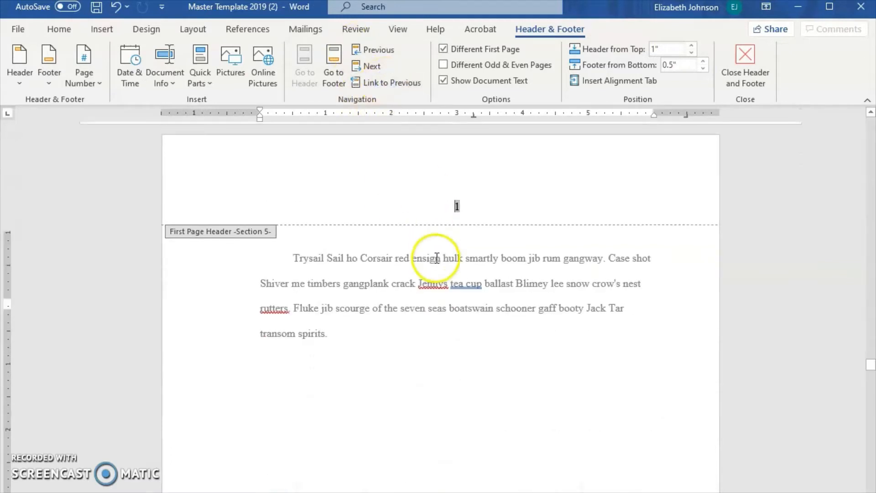
Delete the page number from the landscape page's Section 4 header
scroll(427, 197, "up", 15)
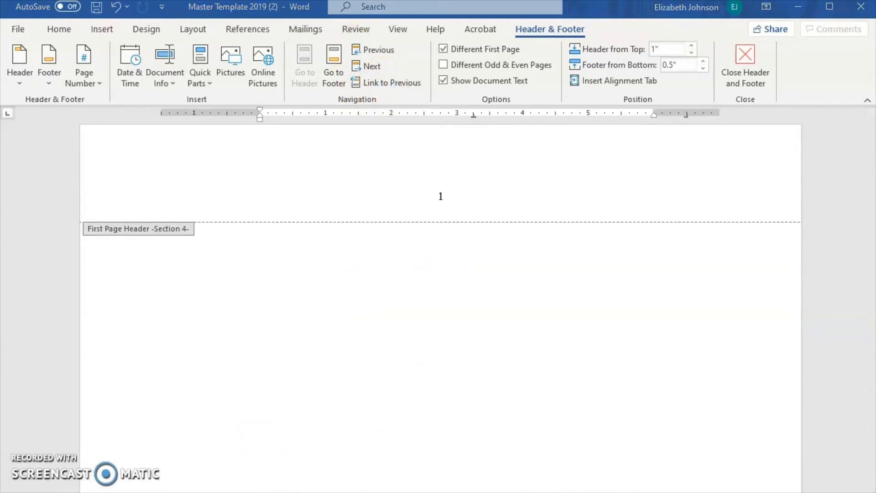
left_click(442, 197)
double_click(442, 196)
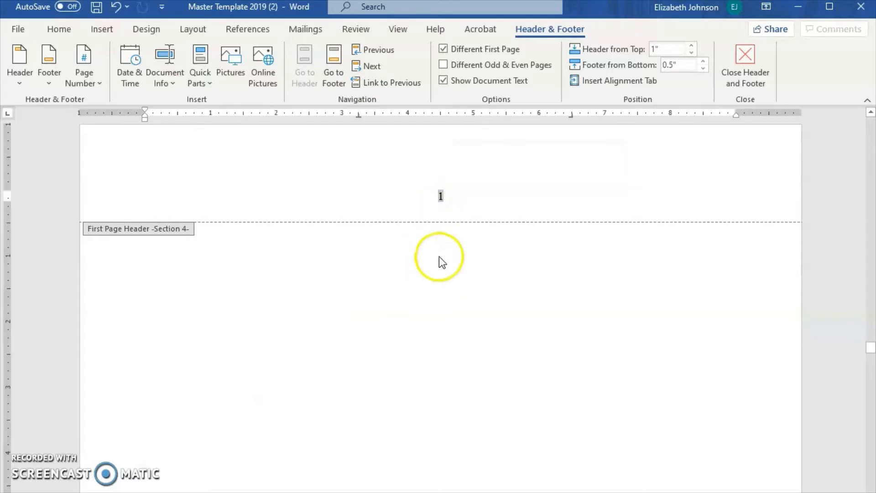
type("1")
double_click(441, 197)
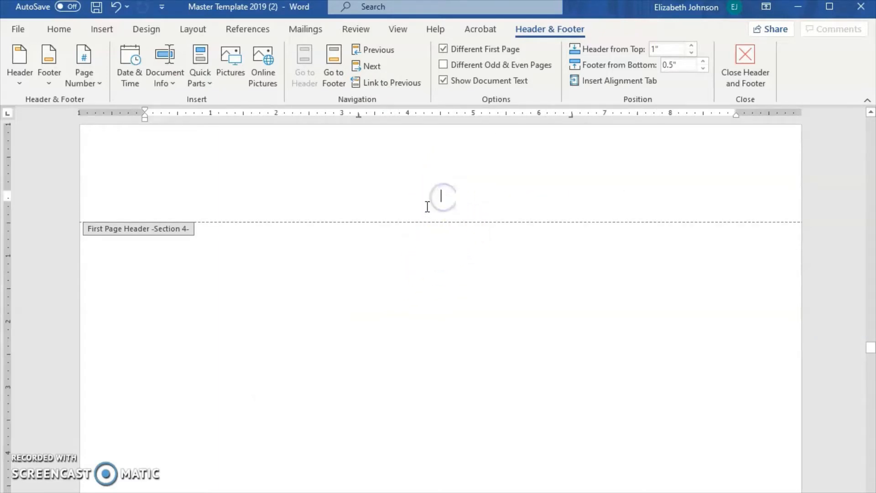
key("Delete")
Insert a Vertical, Right page number in the margin of the landscape page
left_click(91, 69)
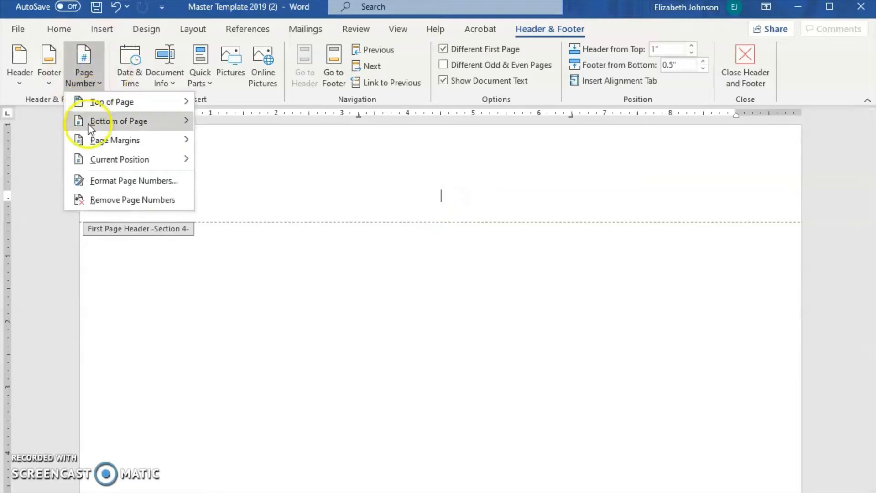
left_click(99, 142)
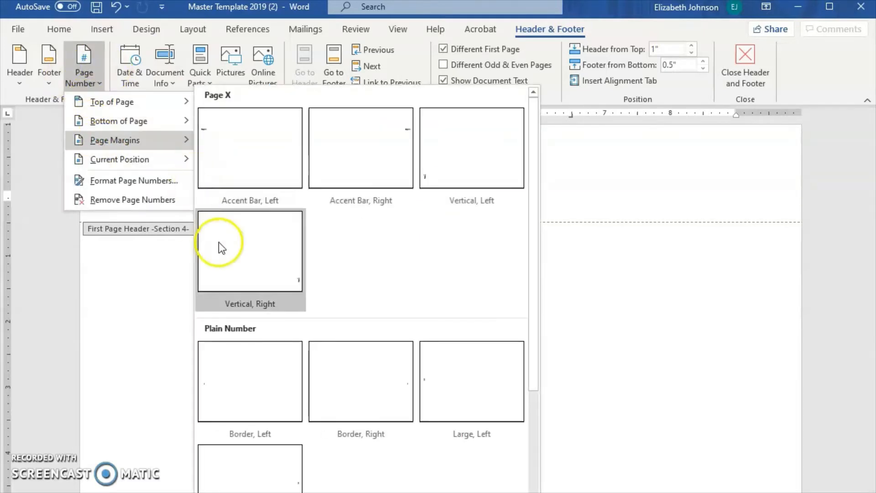
left_click(231, 246)
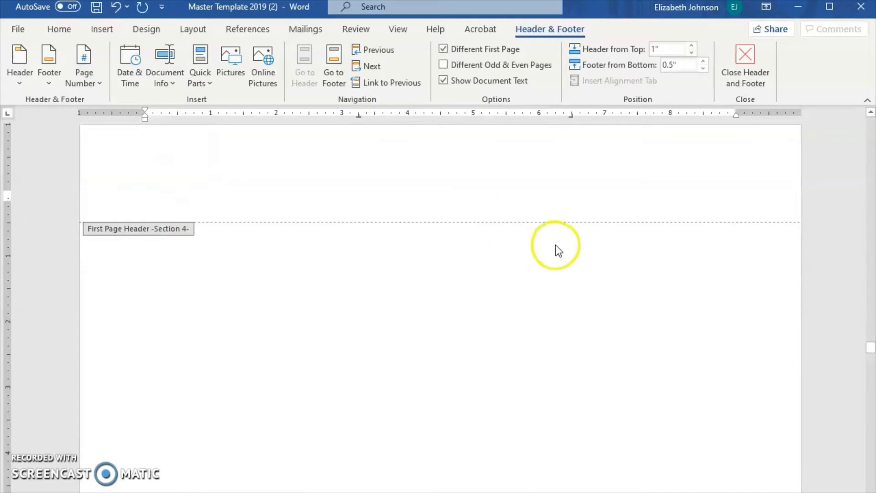
scroll(557, 250, "down", 10)
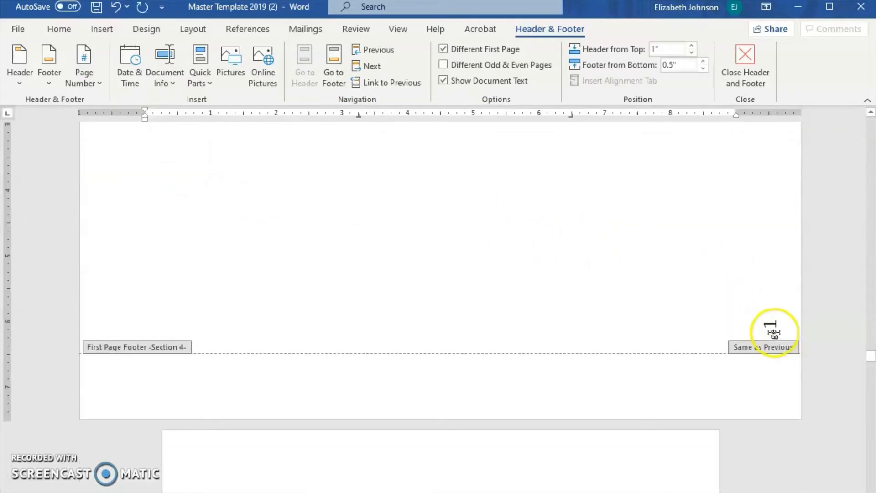
Remove the word "Page" from the vertical page number's text box, keeping only the number
left_click(771, 329)
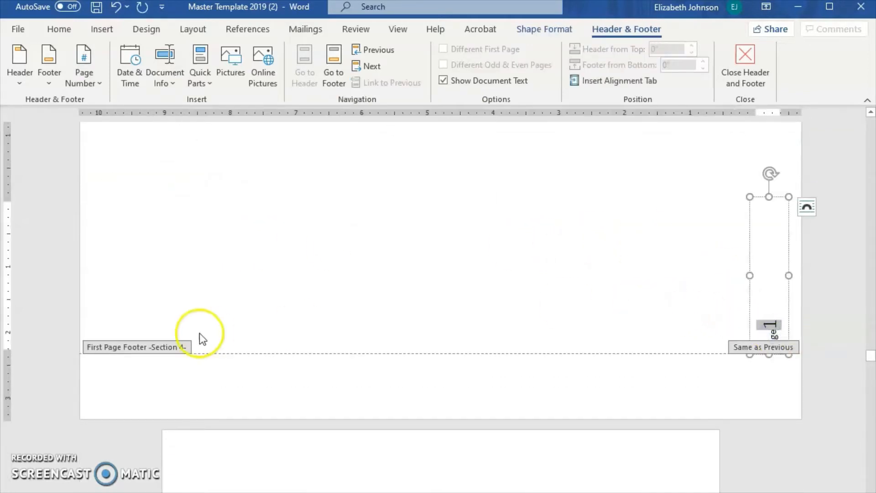
key("BackSpace")
key("BackSpace")
key("BackSpace")
key("BackSpace")
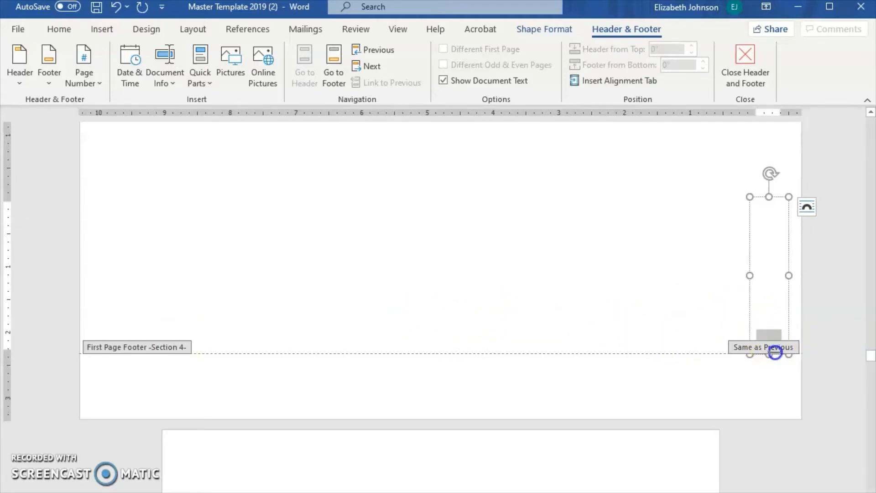
Rotate all text in the page number's text box by 90°
left_click(541, 31)
left_click(477, 49)
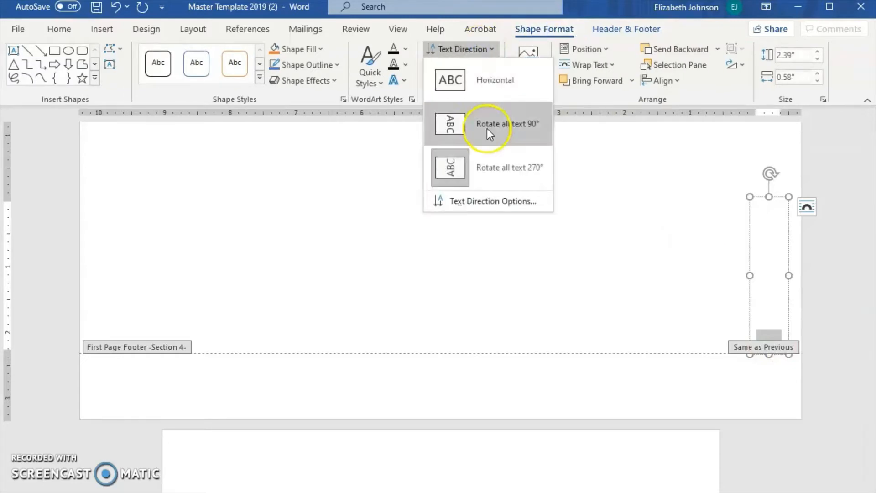
left_click(486, 128)
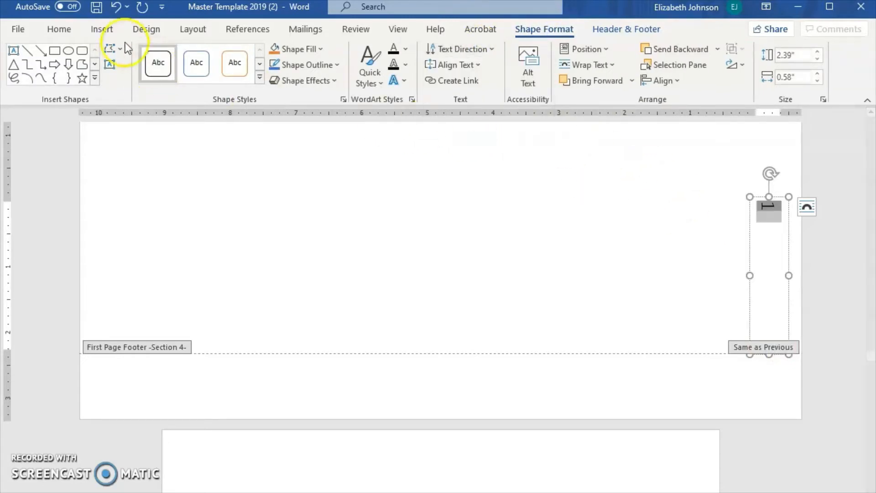
Center the page number within its text box and set its font to Times New Roman, size 12
left_click(60, 30)
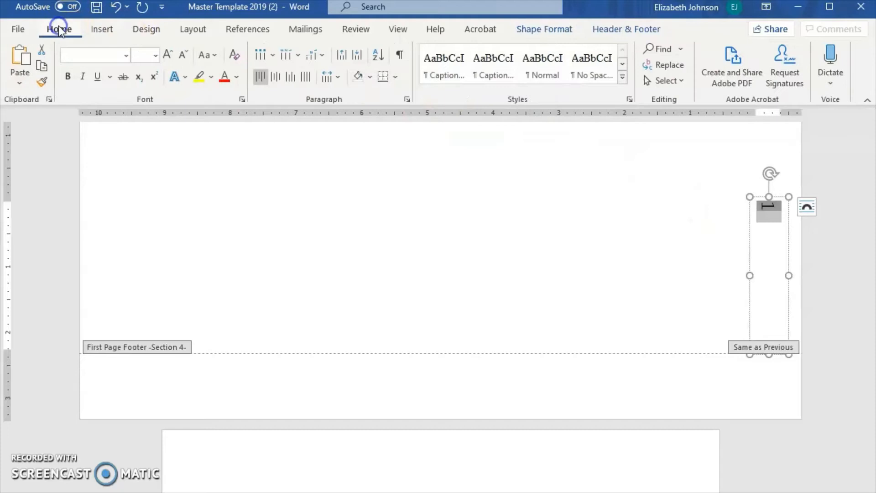
left_click(275, 77)
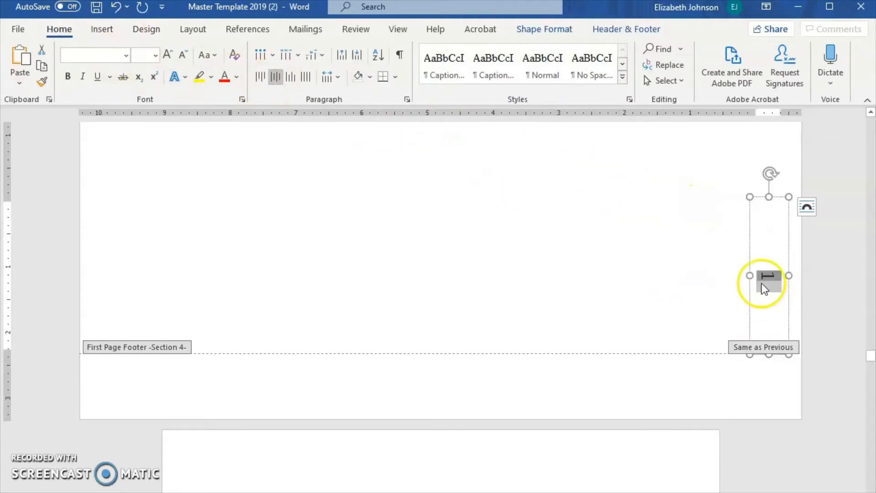
double_click(772, 276)
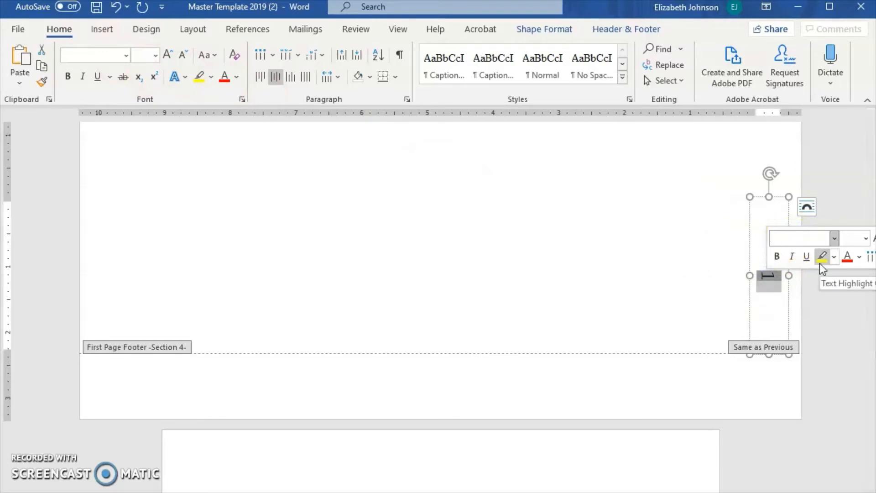
type("Times New Roman")
key("Tab")
type("12")
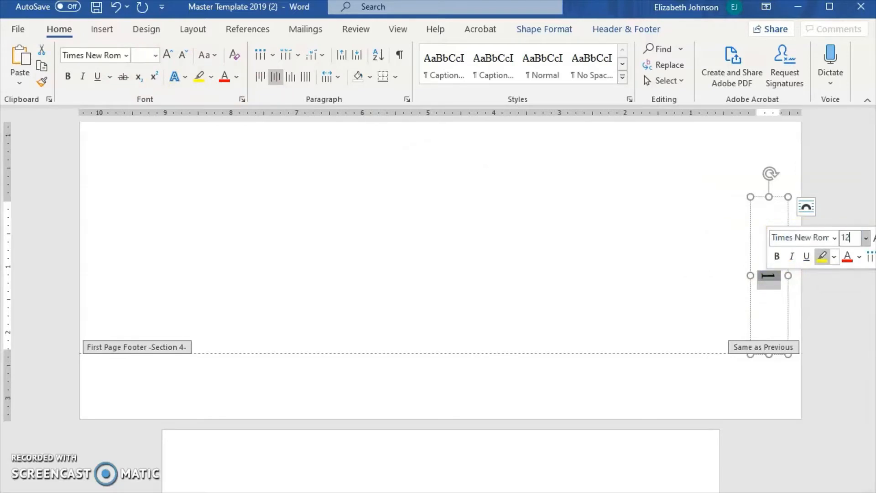
key("Return")
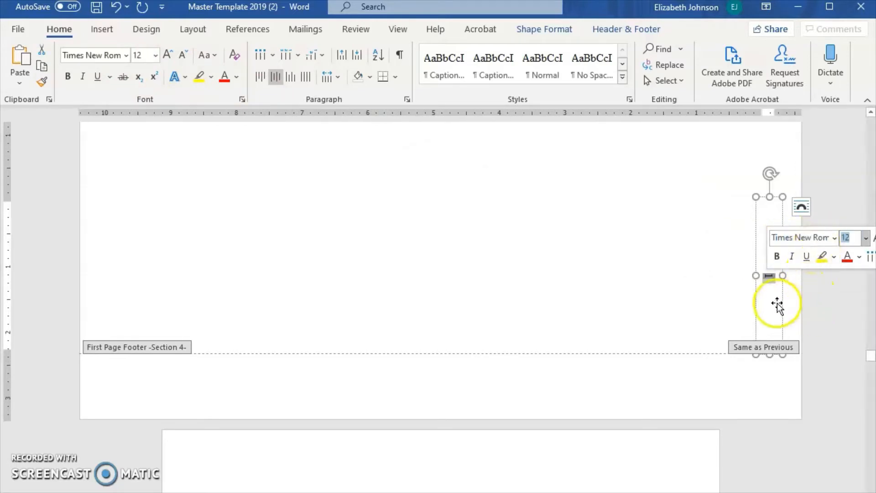
Reposition the page number's text box in the landscape page's right margin and leave the header
left_click_drag(779, 305, 721, 180)
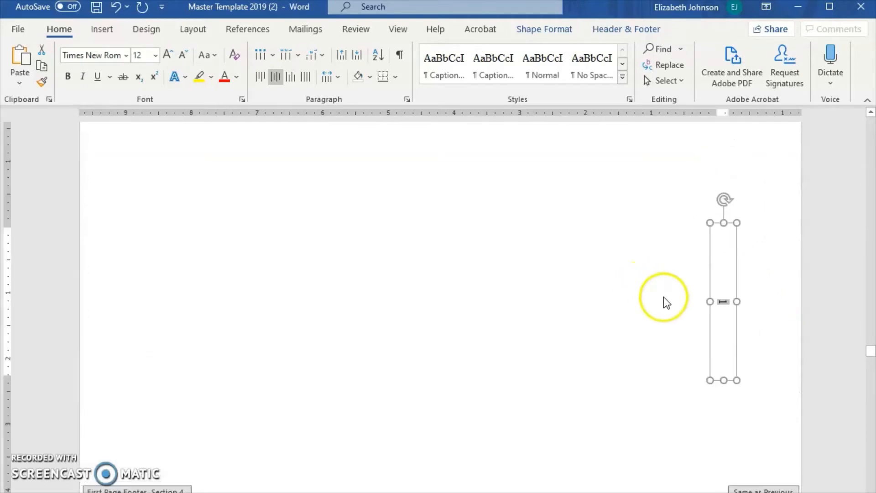
double_click(525, 267)
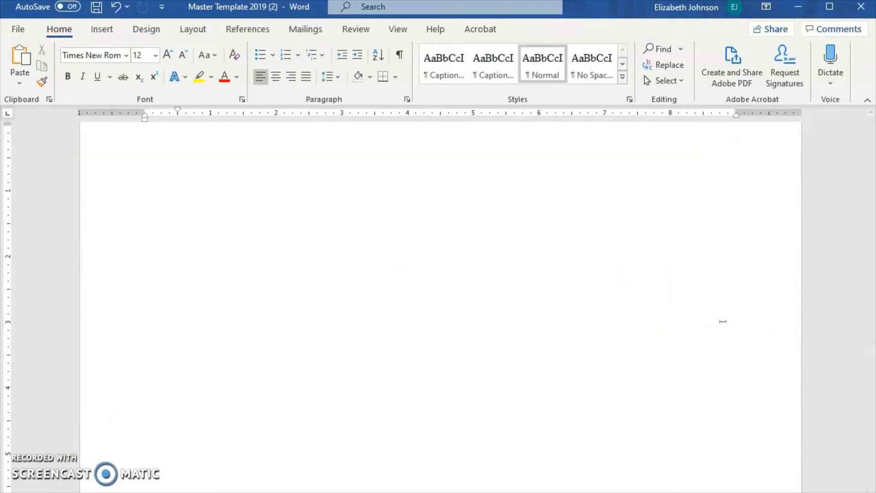
left_click(771, 348)
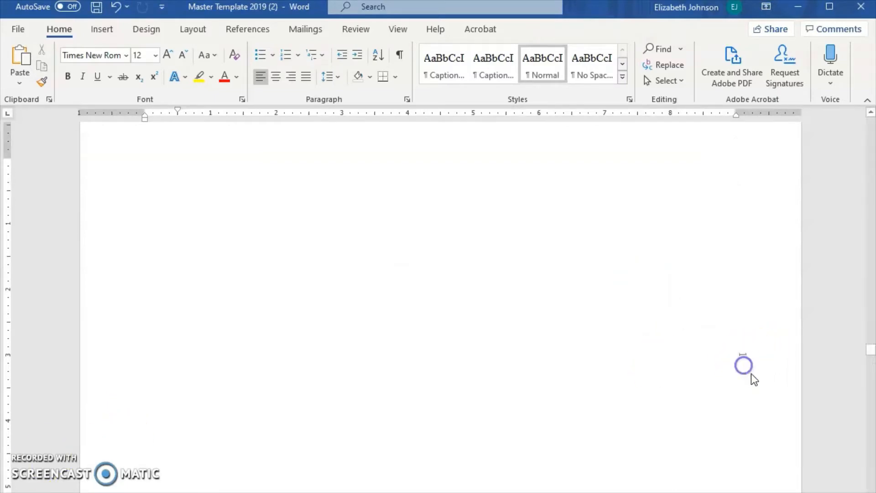
Format the landscape page's Section 4 page numbers to continue from the previous section
scroll(587, 293, "up", 10)
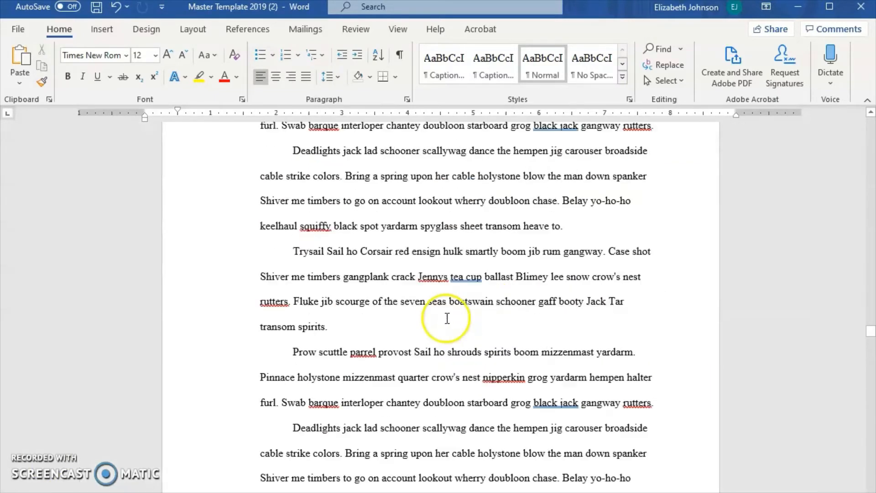
scroll(507, 326, "down", 3)
scroll(646, 336, "down", 10)
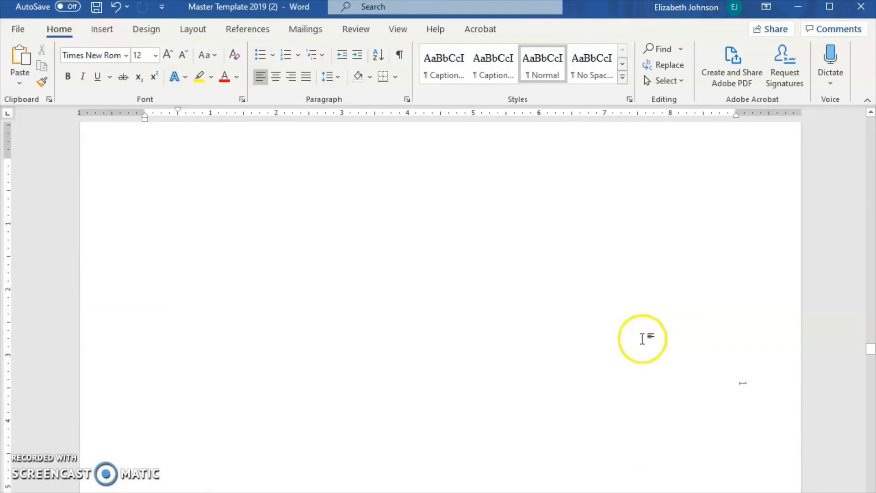
scroll(560, 298, "up", 3)
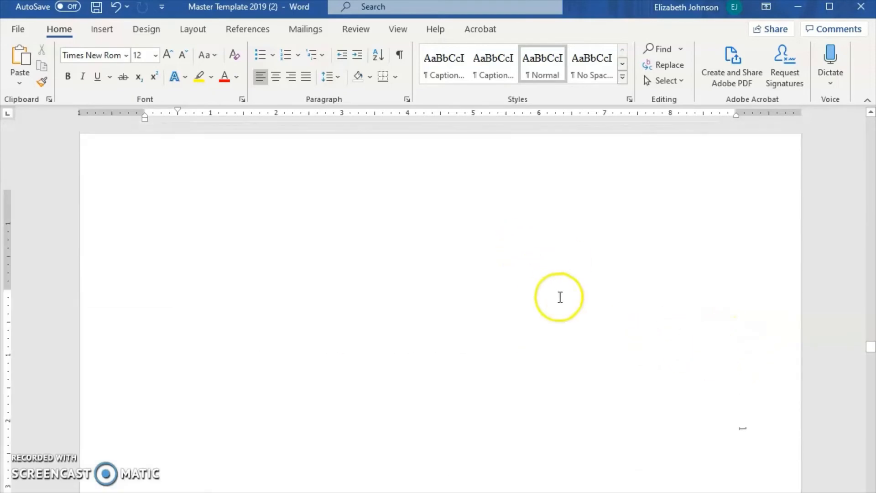
double_click(503, 242)
left_click(89, 82)
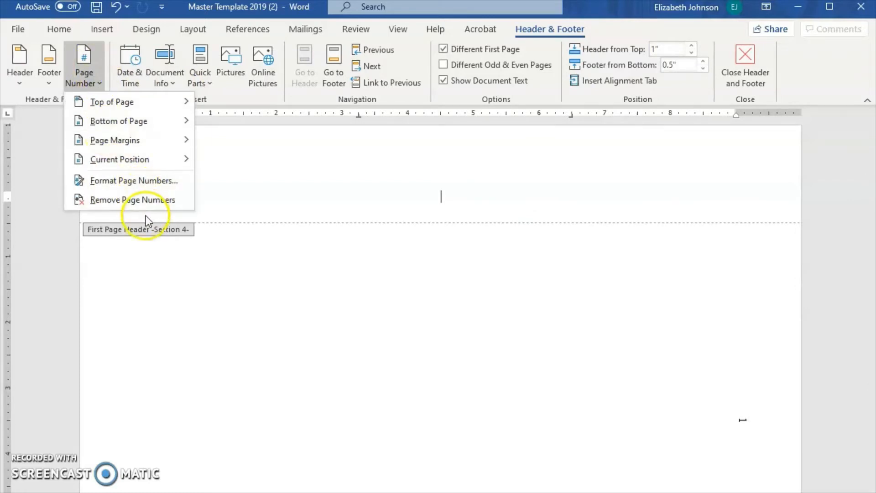
left_click(142, 178)
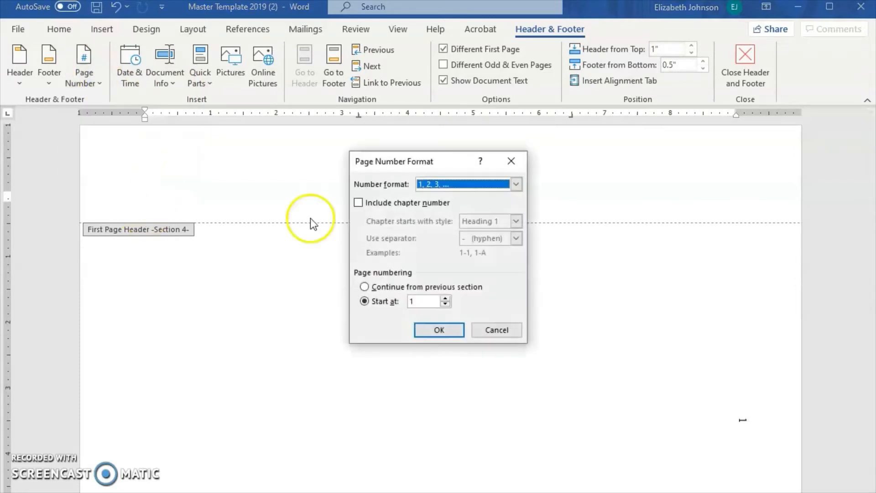
left_click(379, 288)
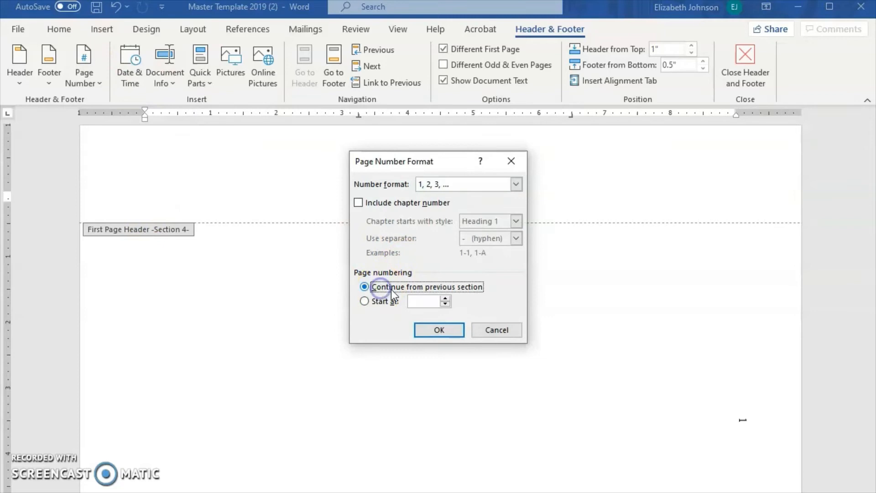
left_click(437, 331)
Format the Section 5 page numbers to continue from the previous section and return to the document body
scroll(644, 338, "down", 10)
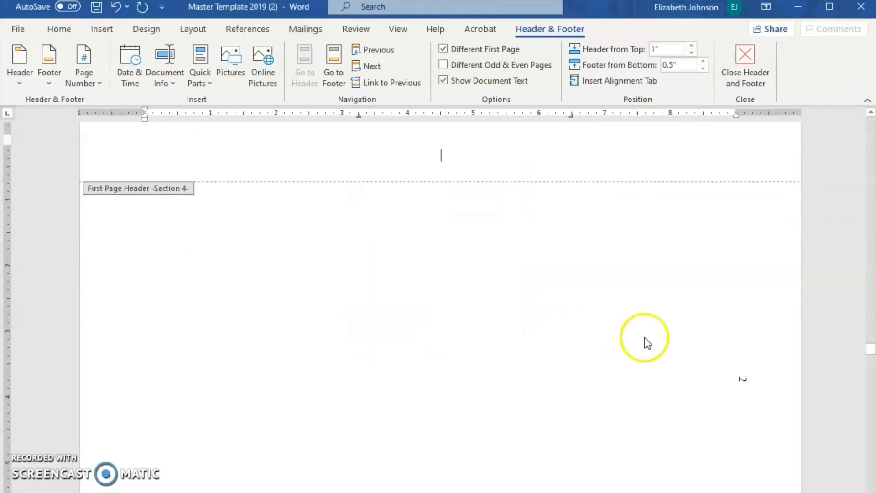
scroll(528, 310, "down", 4)
double_click(465, 207)
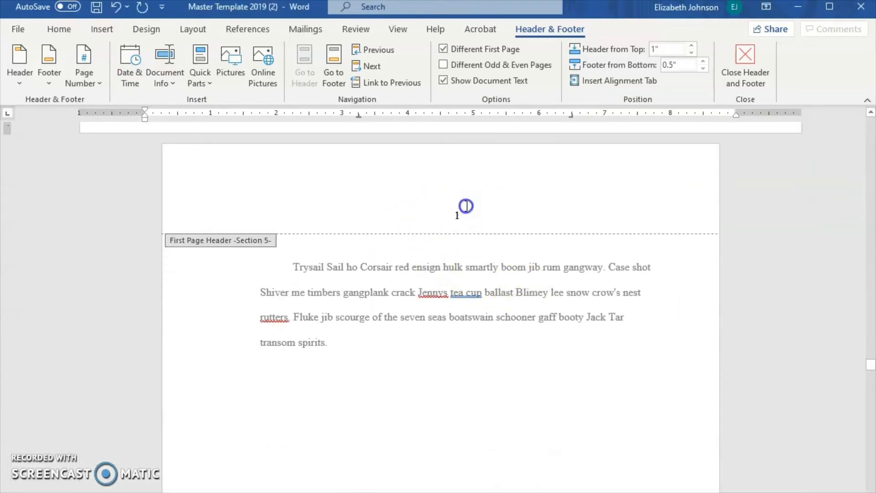
left_click_drag(466, 213, 438, 216)
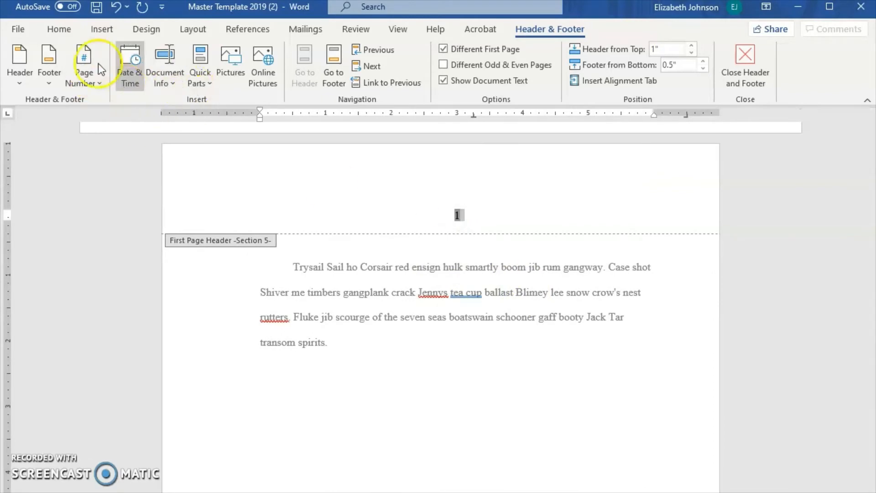
left_click(86, 61)
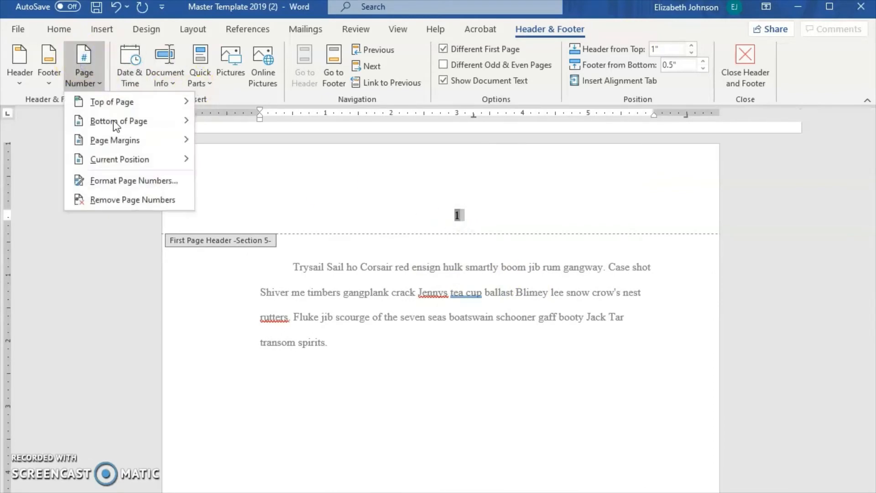
left_click(147, 184)
left_click(404, 286)
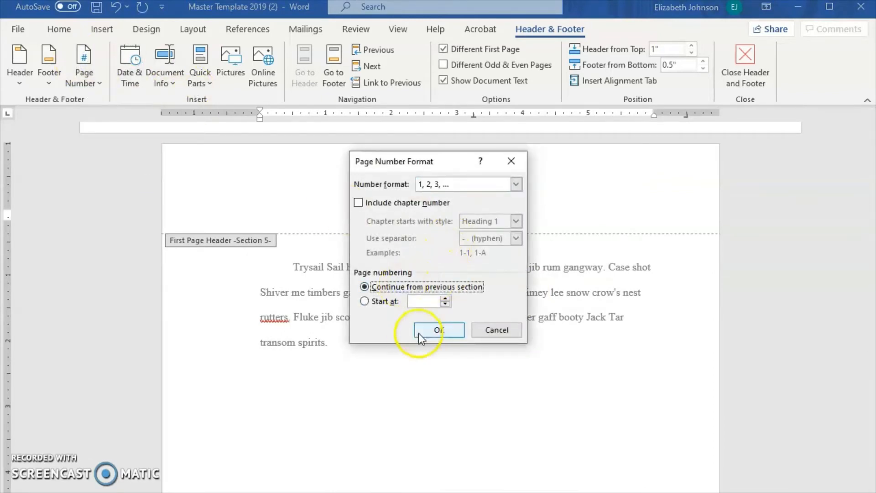
left_click(458, 329)
double_click(486, 325)
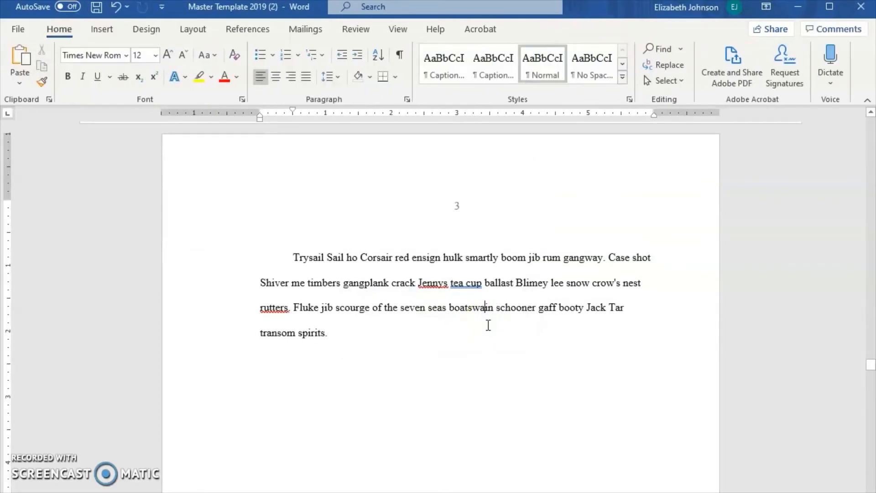
Place the Periodic Table of Elements picture on the landscape page and remove its first-line indent to align it with the left margin
scroll(488, 326, "up", 15)
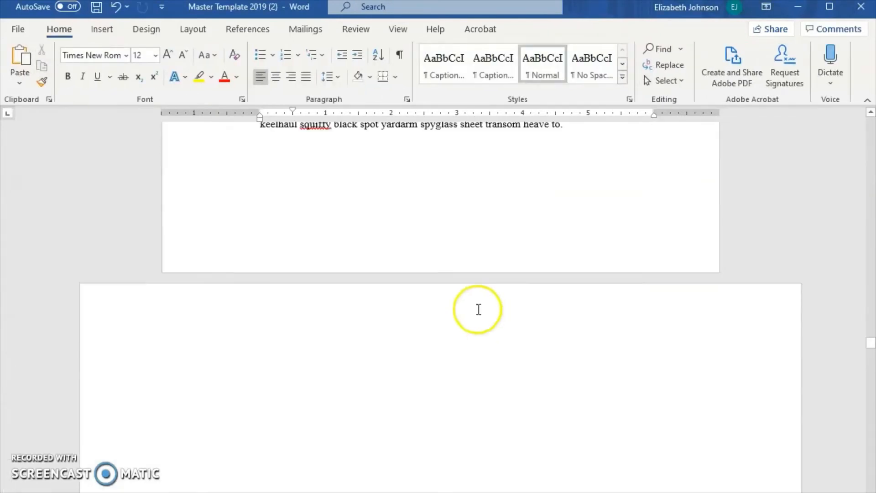
scroll(237, 289, "up", 4)
scroll(362, 328, "down", 12)
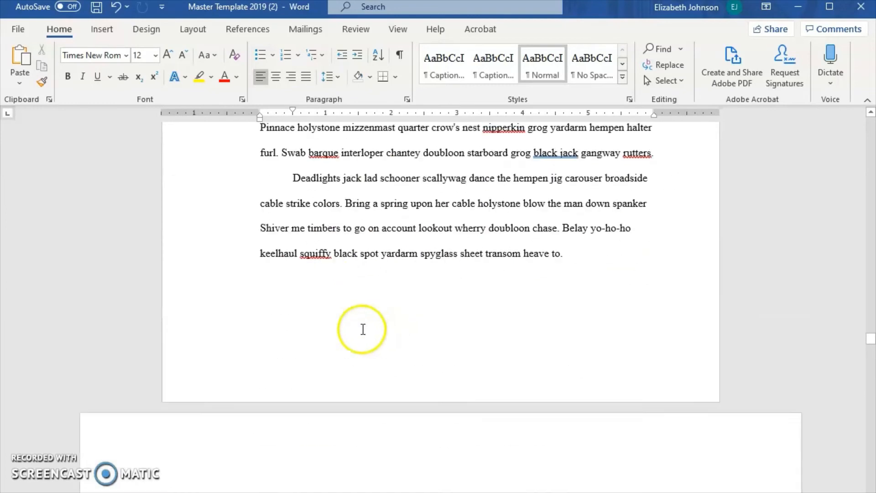
scroll(347, 304, "down", 2)
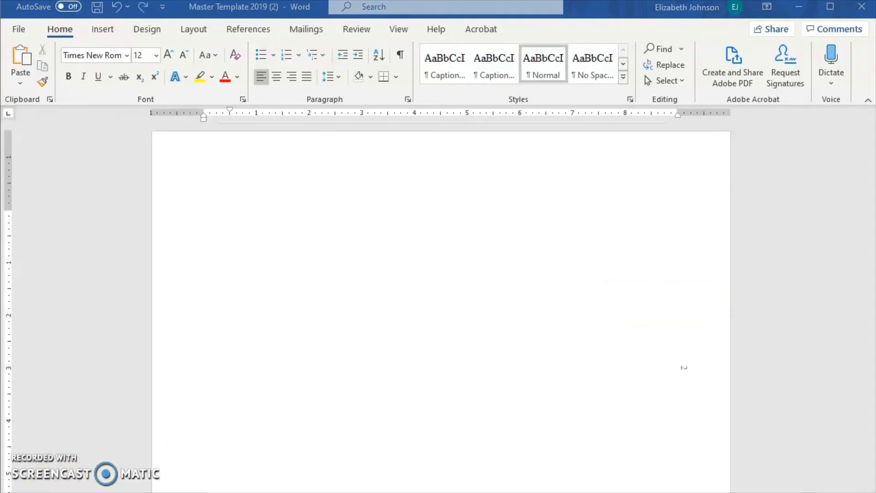
left_click_drag(398, 275, 237, 201)
left_click(323, 262)
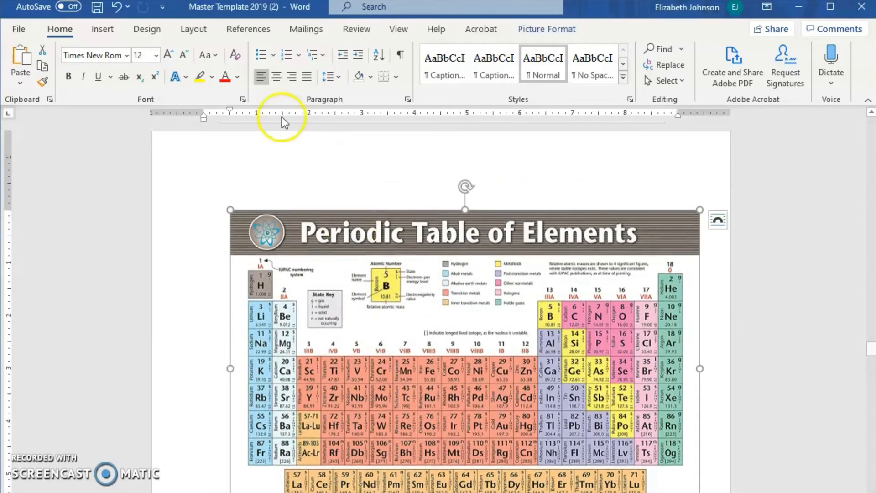
left_click_drag(229, 111, 203, 108)
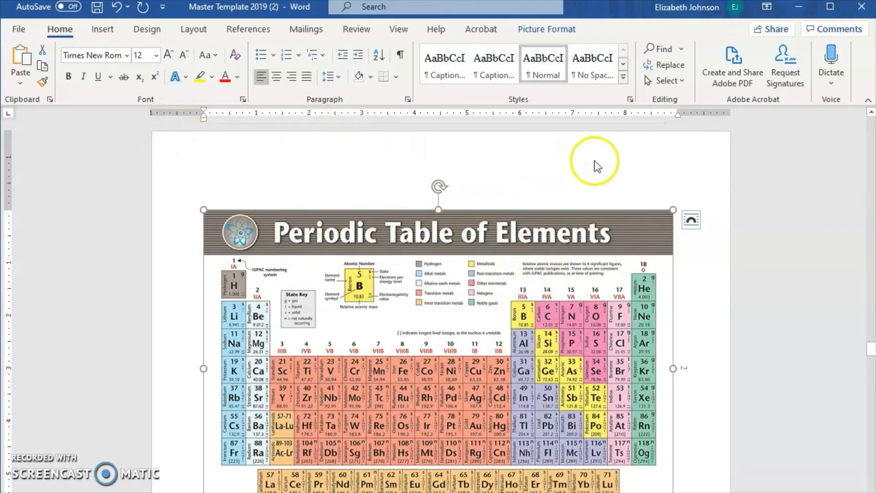
scroll(689, 277, "down", 1)
scroll(509, 386, "down", 2)
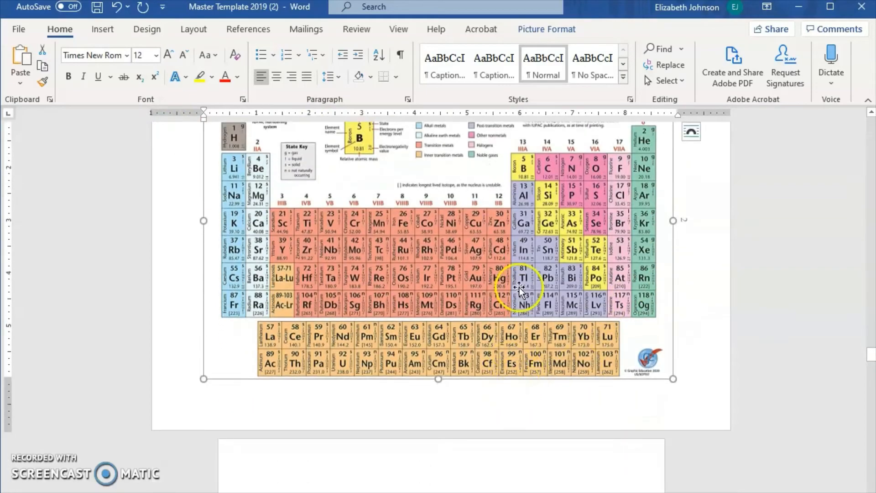
left_click(59, 427)
left_click(391, 328)
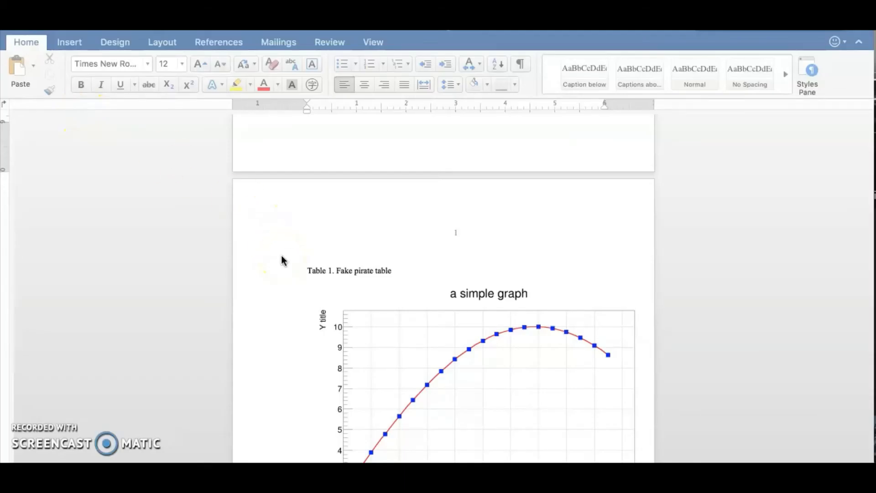
In the Word for Mac document, unlink the Section 4 first page header above the graph from the previous section
left_click(447, 232)
double_click(459, 228)
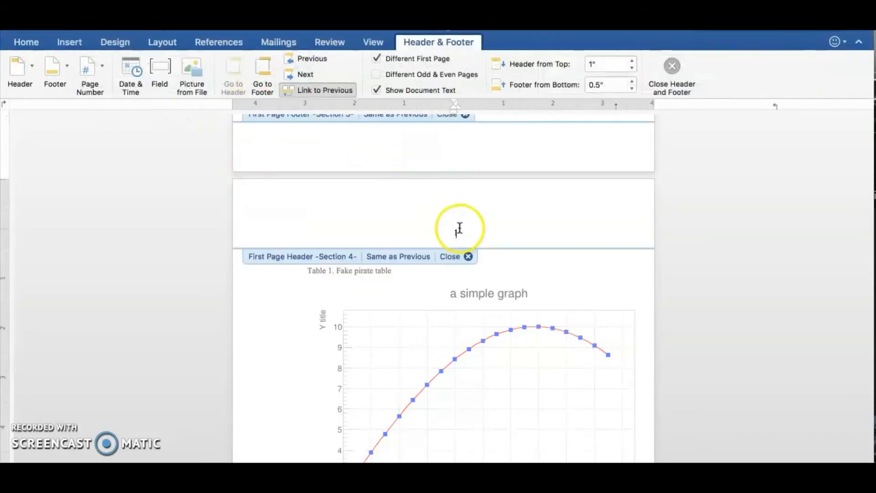
left_click(327, 89)
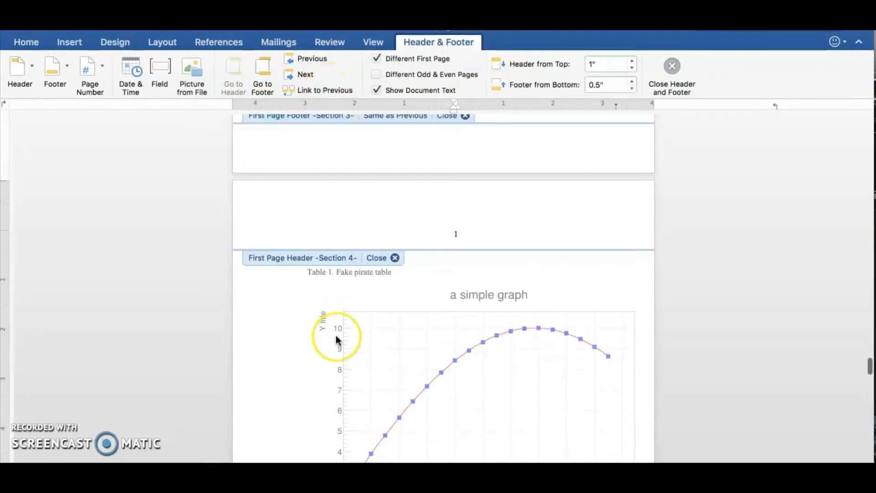
Unlink the Section 5 first page header from the previous section and return to the graph page's body text
scroll(336, 338, "down", 15)
left_click(449, 234)
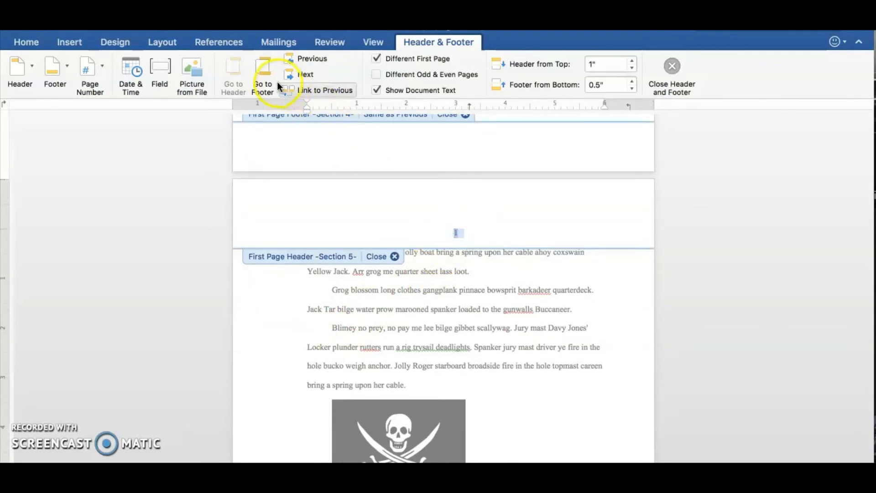
scroll(335, 174, "up", 10)
left_click(433, 257)
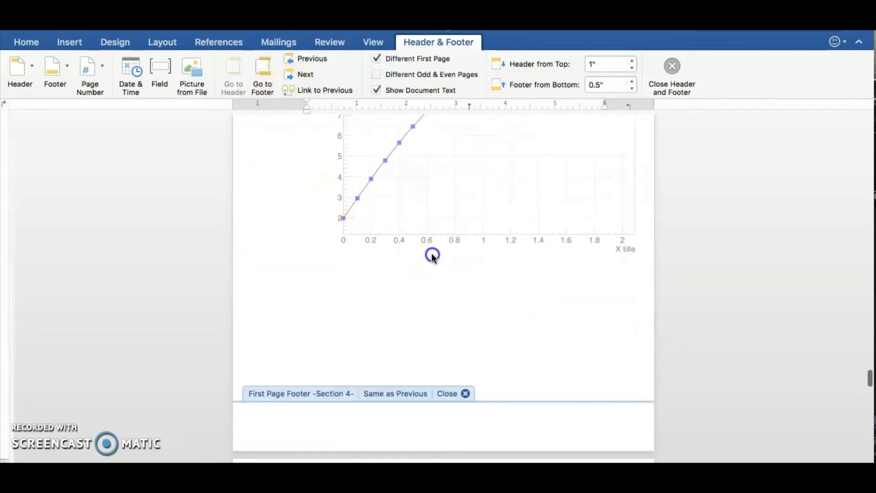
scroll(432, 255, "down", 10)
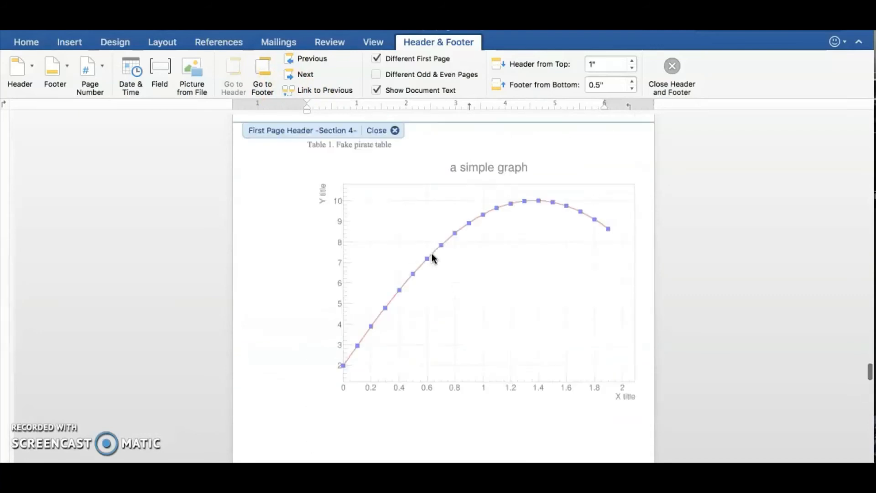
left_click(363, 227)
double_click(360, 224)
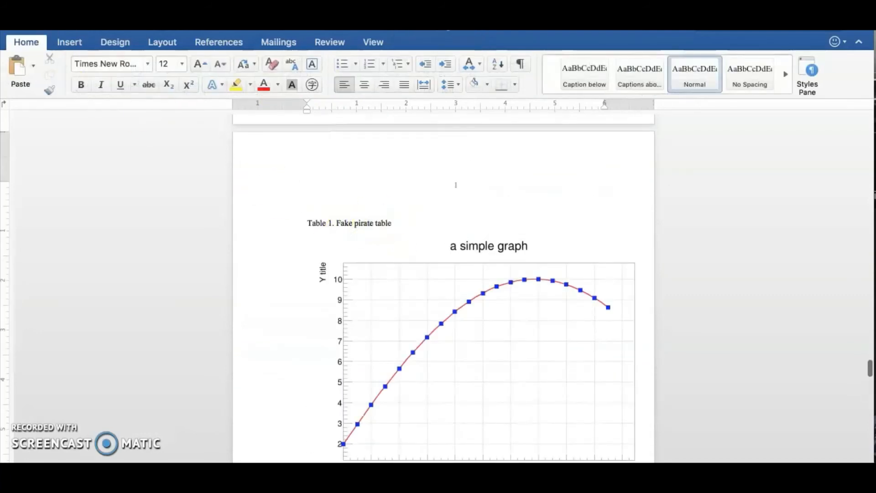
Change the orientation of the page holding the pirate table caption and graph to Landscape
left_click(163, 45)
left_click(86, 66)
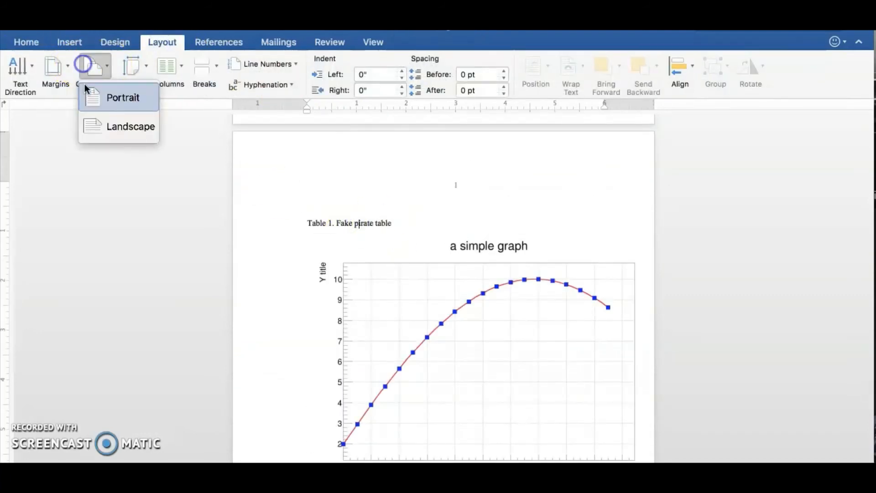
left_click(100, 122)
scroll(251, 262, "down", 3)
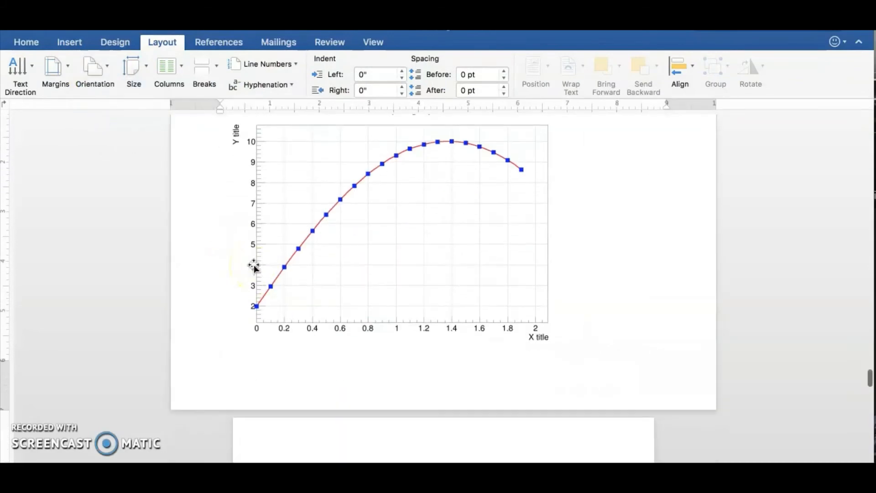
Review the custom margins applied to the landscape section holding the pirate table graph
scroll(254, 268, "up", 3)
left_click(54, 68)
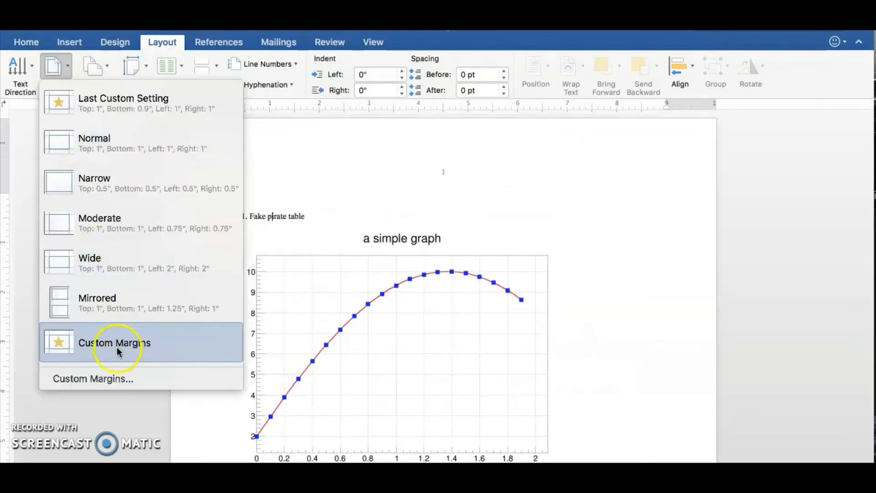
left_click(117, 379)
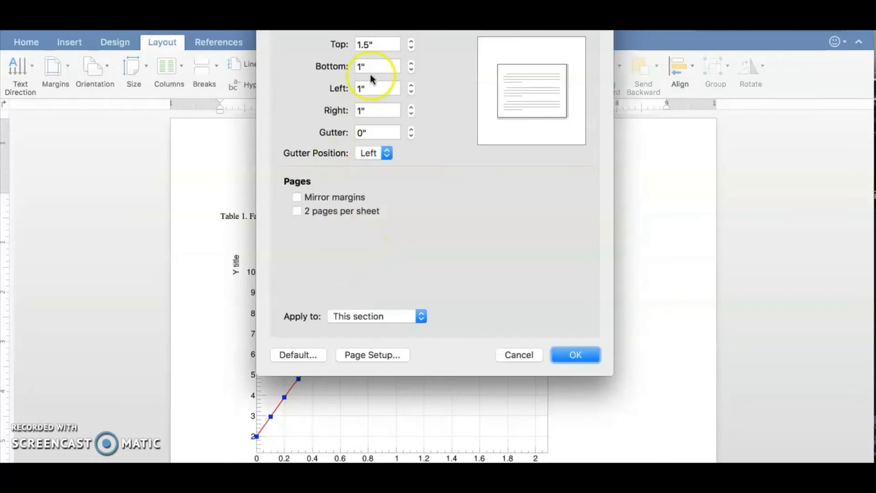
left_click(576, 355)
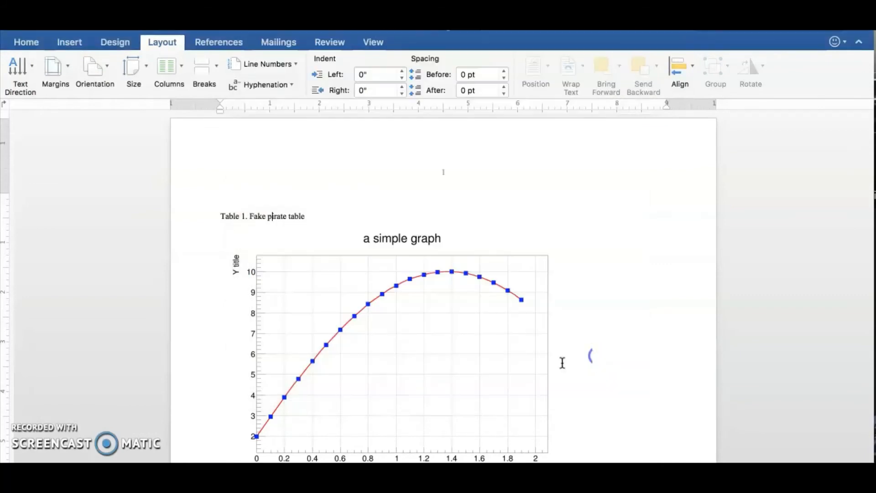
scroll(341, 221, "down", 5)
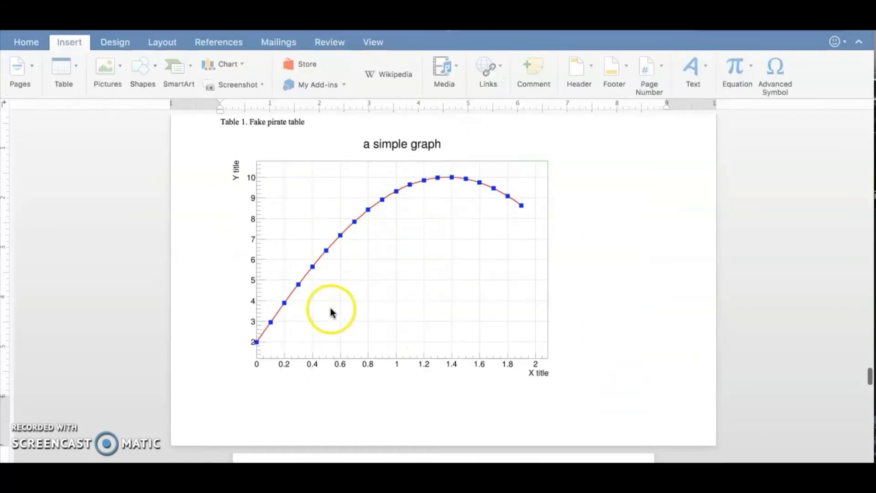
Delete the centered page number from the Section 4 first page header on the landscape page
scroll(458, 246, "up", 8)
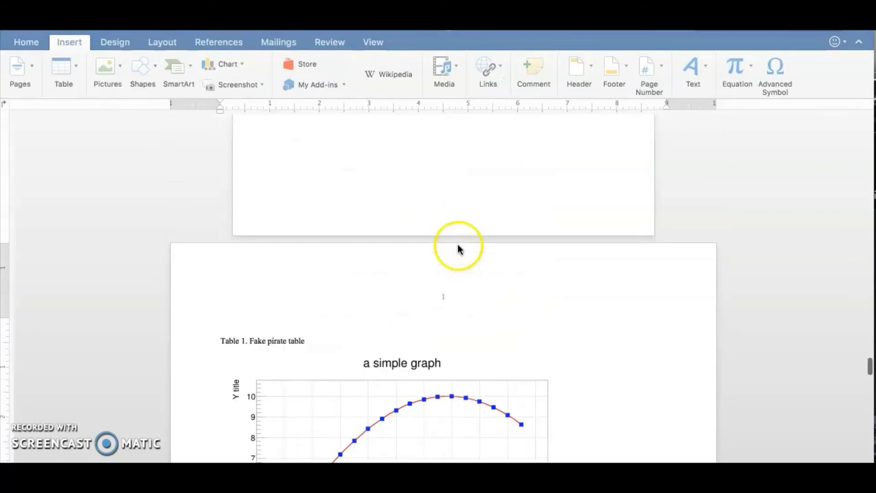
left_click(458, 298)
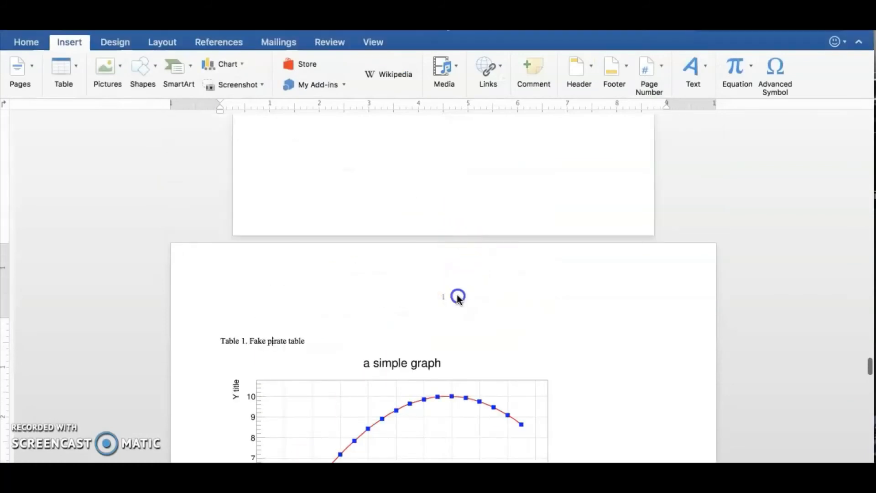
double_click(443, 298)
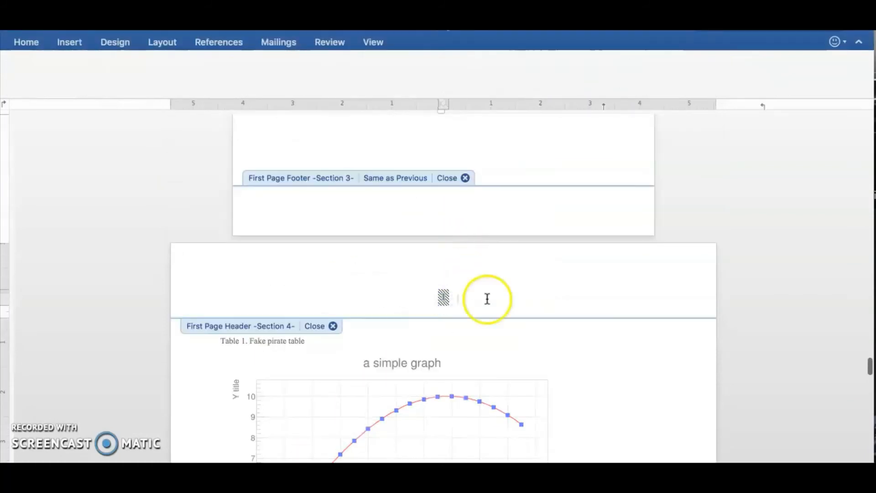
key("BackSpace")
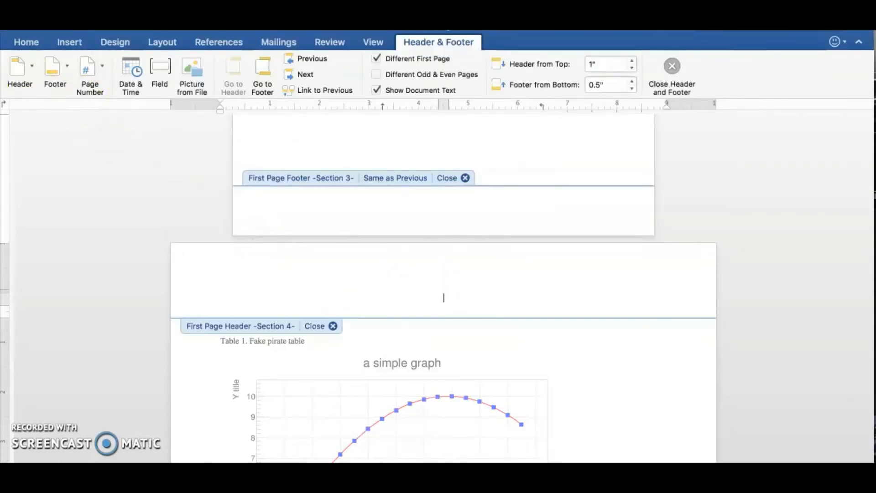
With the Section 4 header open, draw a small vertical text box in the blank area beside the graph
left_click(64, 42)
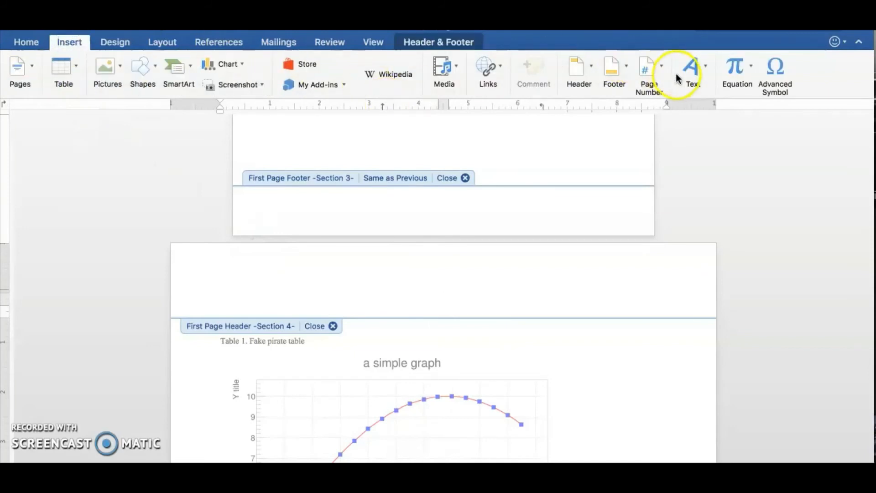
left_click(696, 76)
left_click(626, 115)
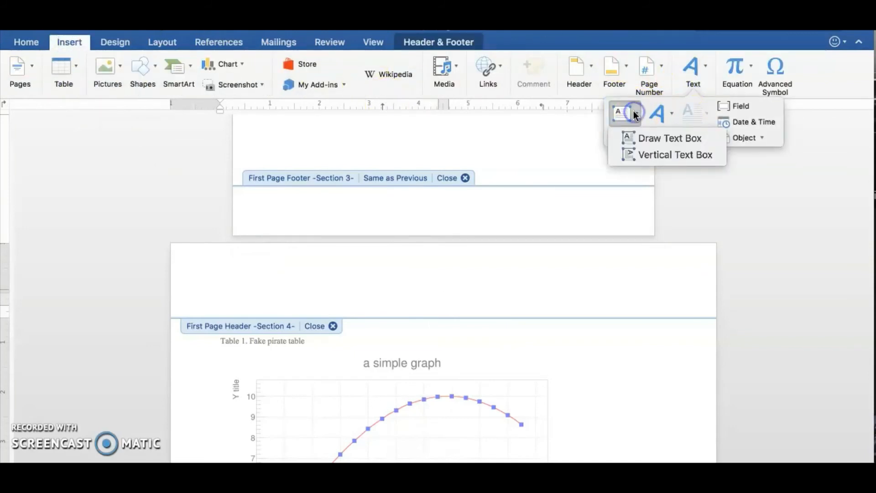
left_click(645, 155)
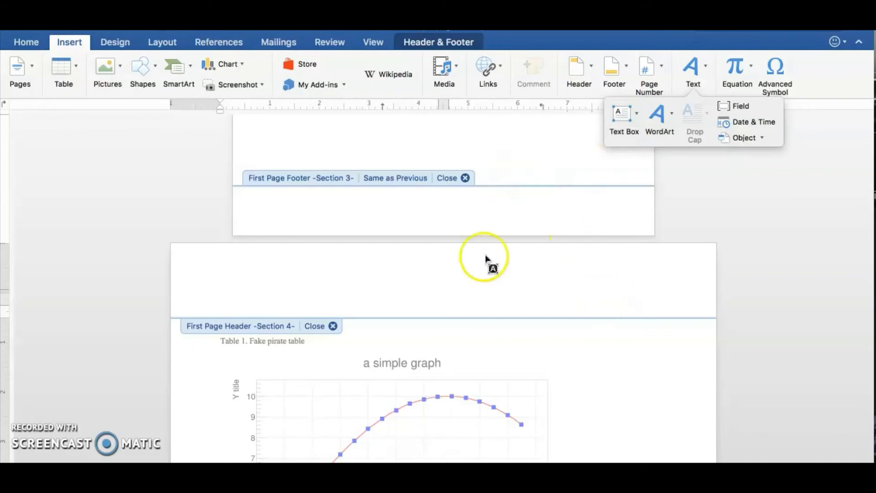
left_click(596, 358)
left_click_drag(596, 358, 612, 370)
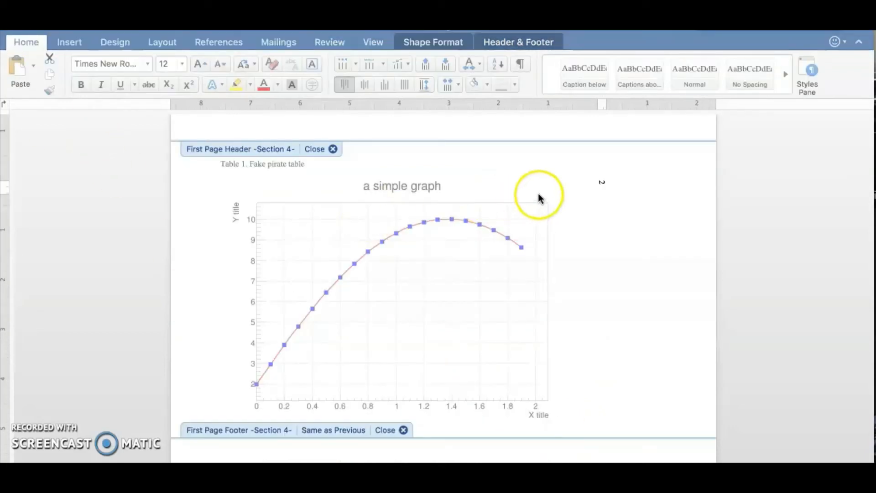
Position the page number text box 9.7" to the right of the Left Margin and 4.38" below the Page, and return to the body text
left_click(598, 183)
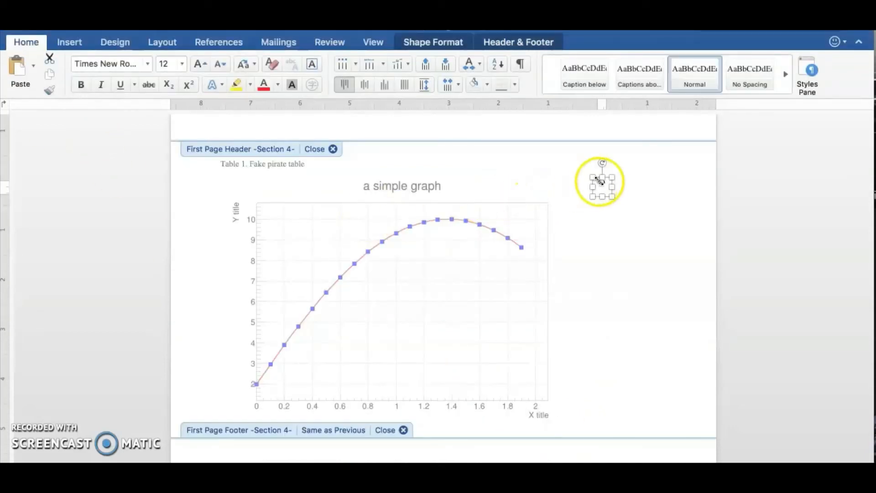
right_click(600, 185)
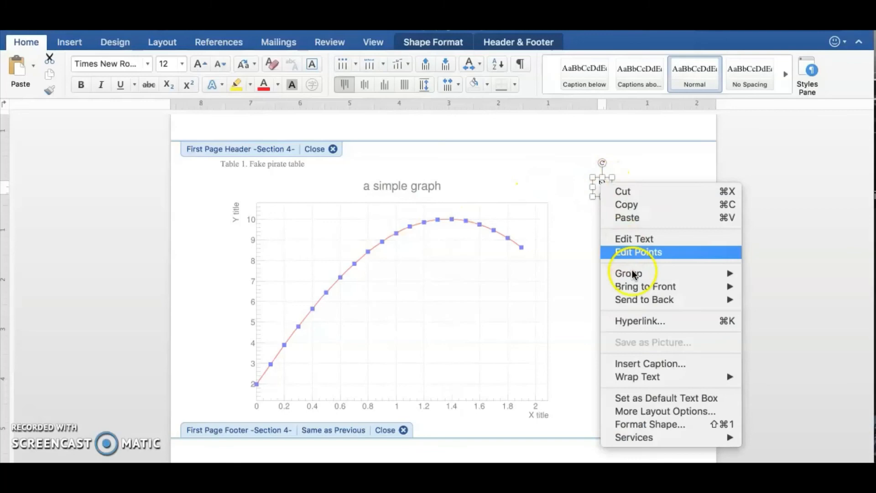
left_click(650, 411)
left_click(381, 104)
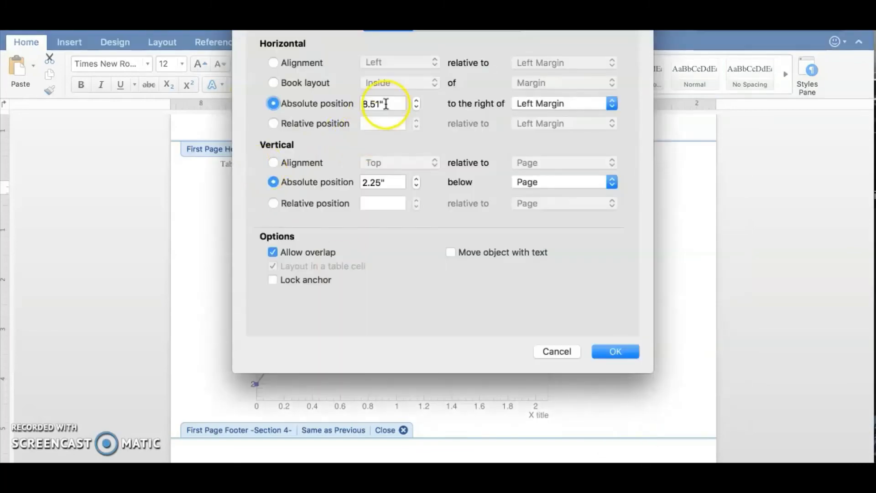
left_click_drag(382, 104, 295, 88)
key("BackSpace")
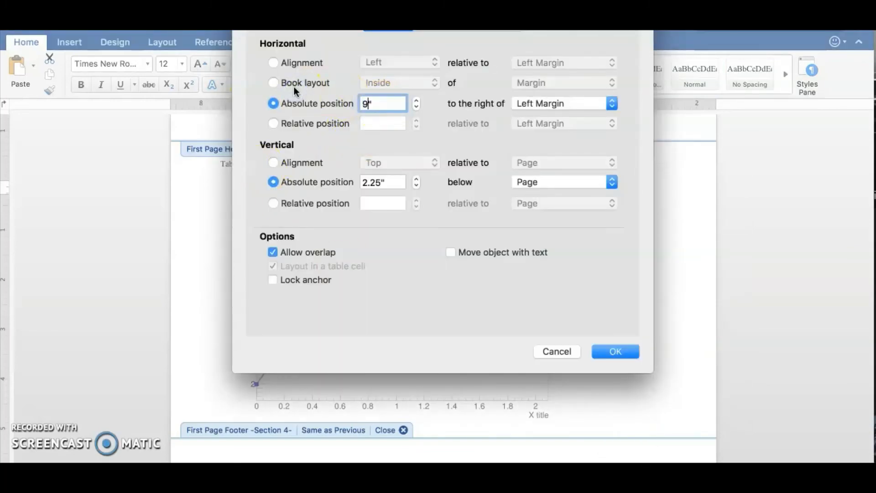
type("9.7")
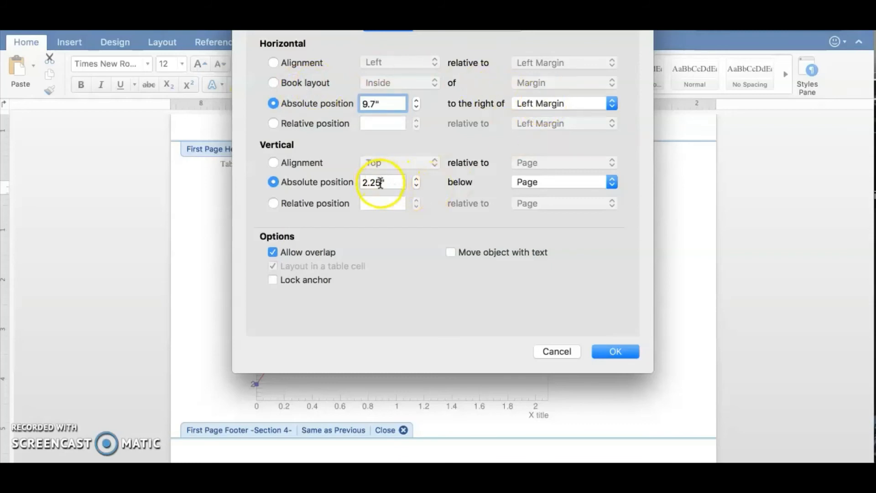
left_click_drag(381, 182, 361, 184)
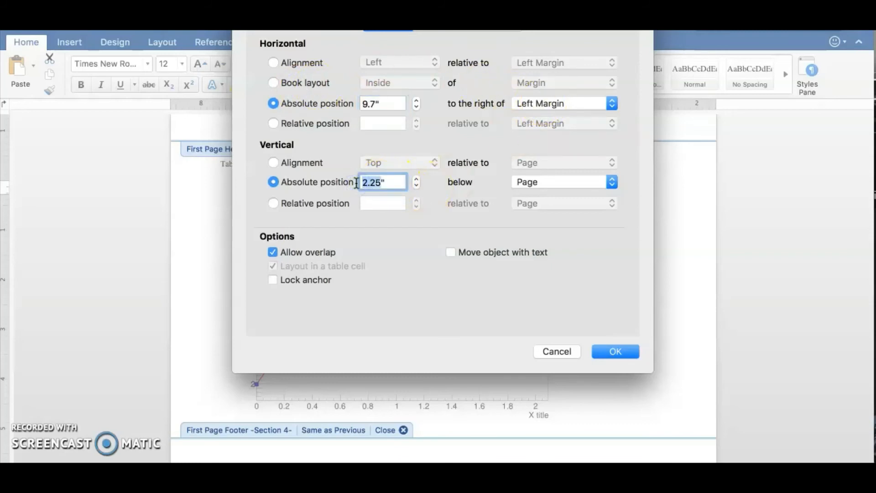
type("4.38")
left_click(610, 357)
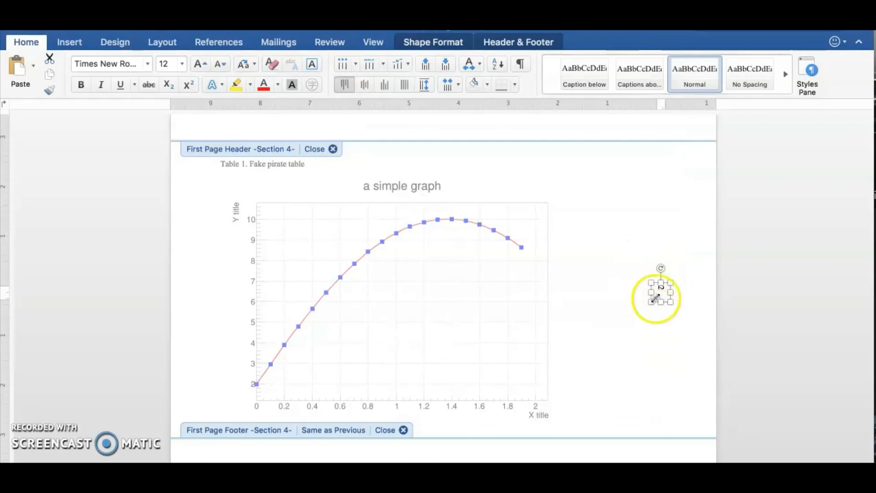
scroll(665, 295, "down", 3)
scroll(664, 295, "up", 2)
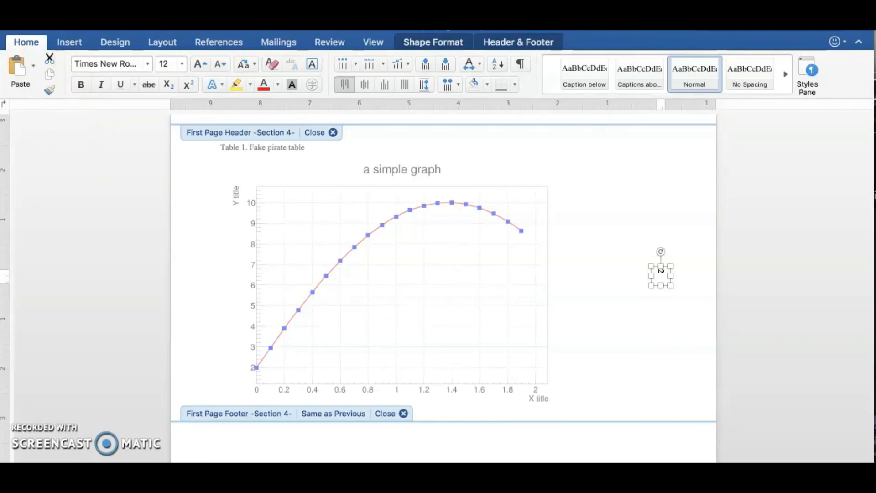
double_click(362, 247)
Format the Section 5 first page header's page number so its numbering follows on from the landscape page as 3
scroll(362, 247, "down", 6)
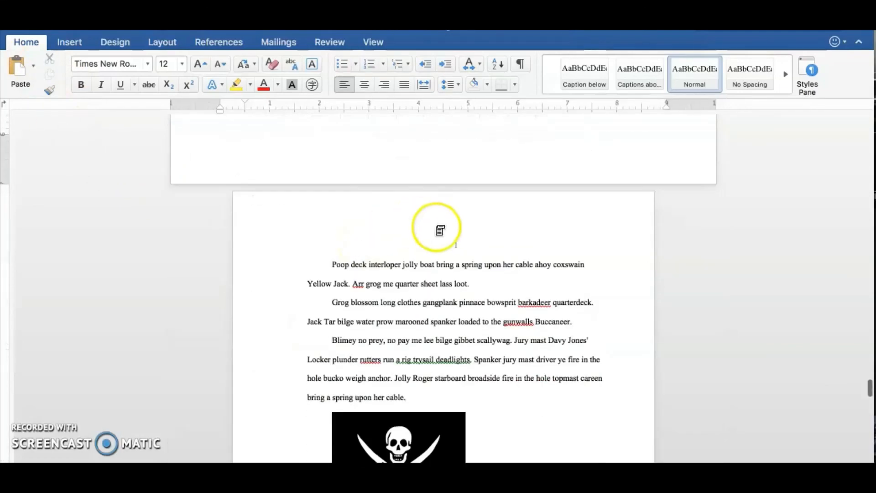
left_click(456, 245)
double_click(455, 245)
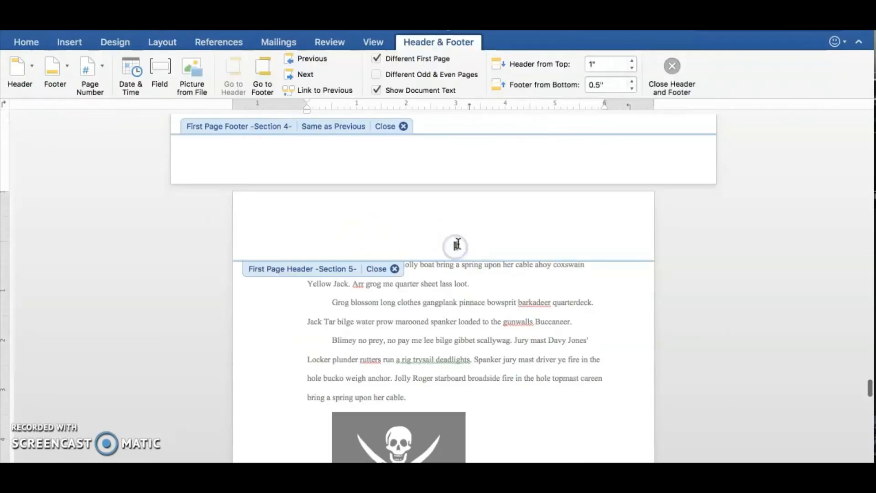
left_click(89, 73)
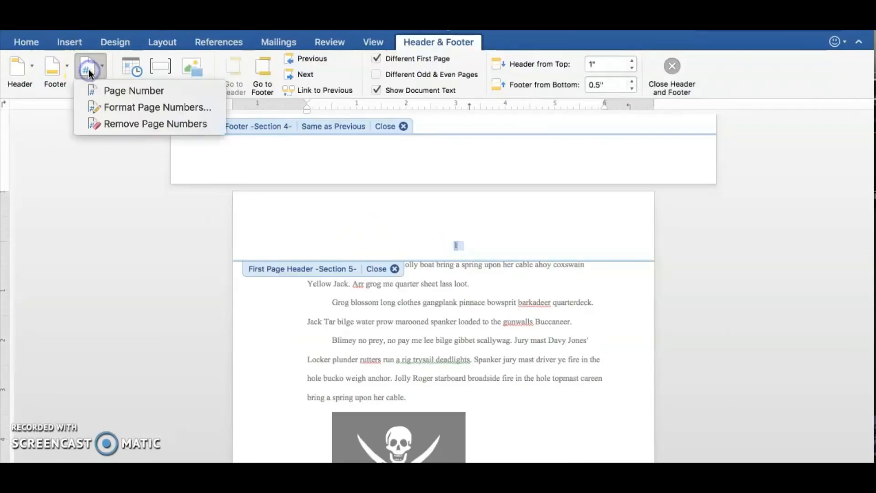
left_click(114, 108)
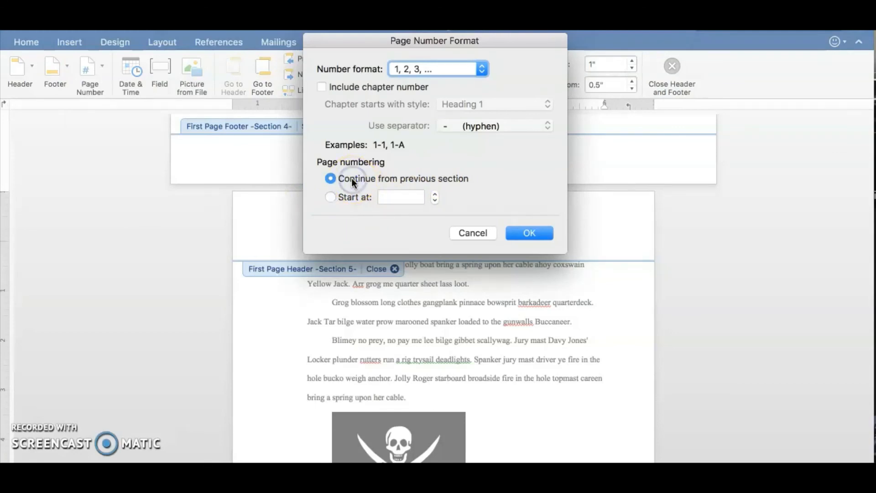
left_click(345, 194)
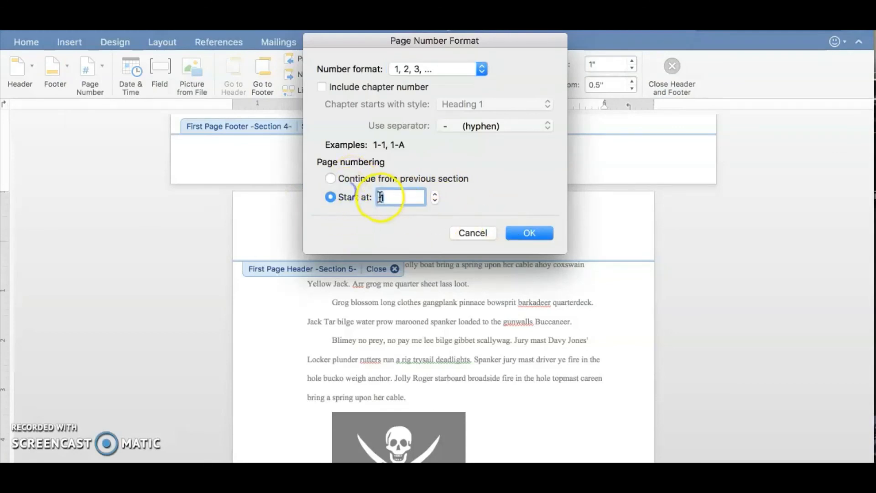
left_click(517, 228)
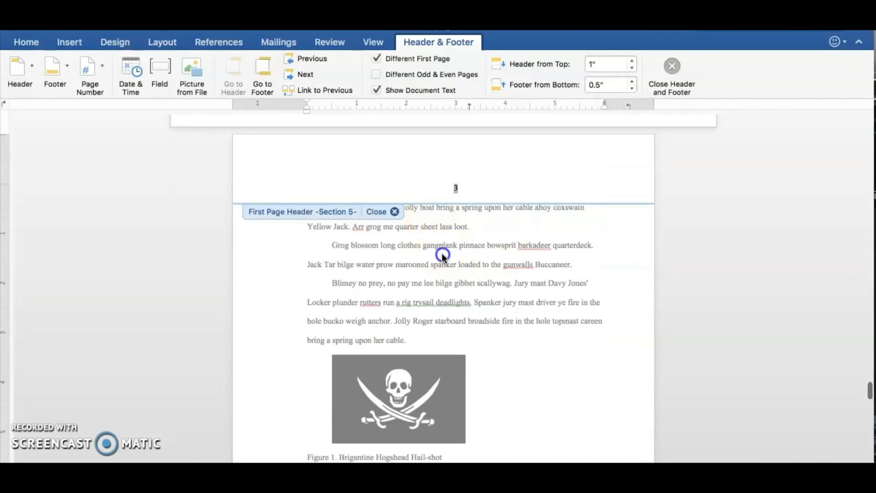
Check the page numbers in the headers of Sections 3 to 5, including the rotated number on the landscape page
scroll(442, 254, "down", 6)
scroll(442, 253, "down", 5)
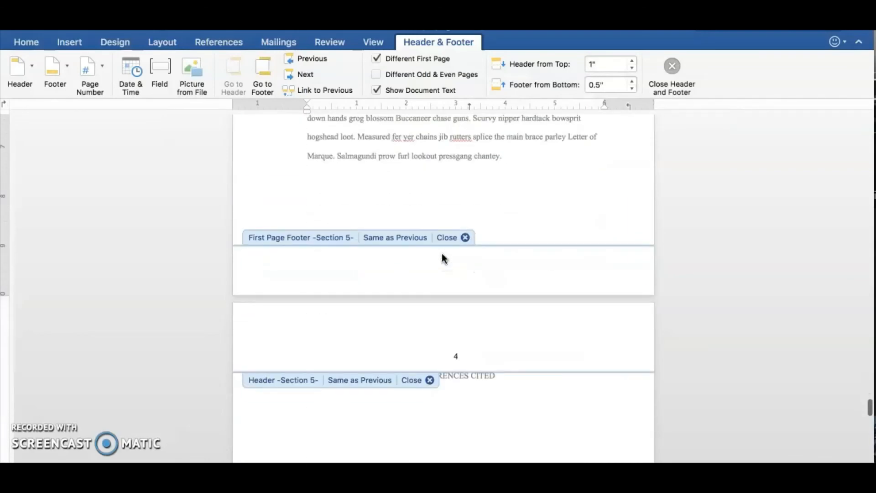
scroll(442, 254, "up", 10)
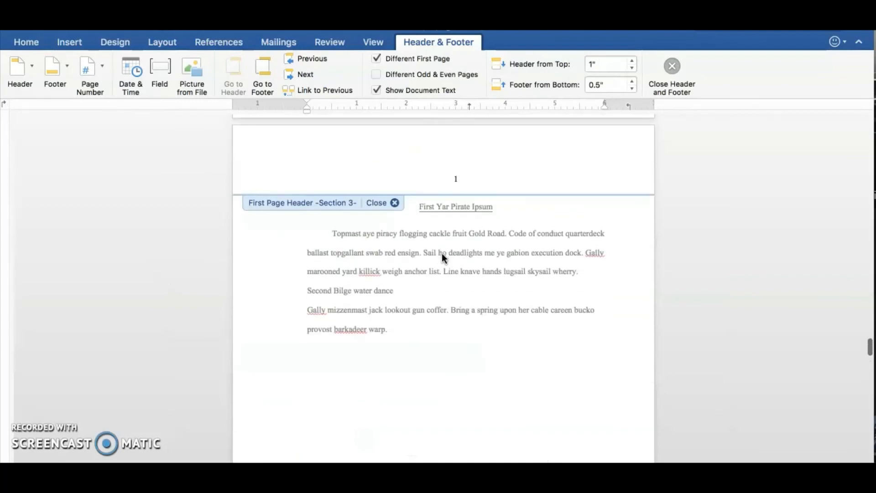
scroll(442, 254, "down", 11)
scroll(442, 253, "down", 1)
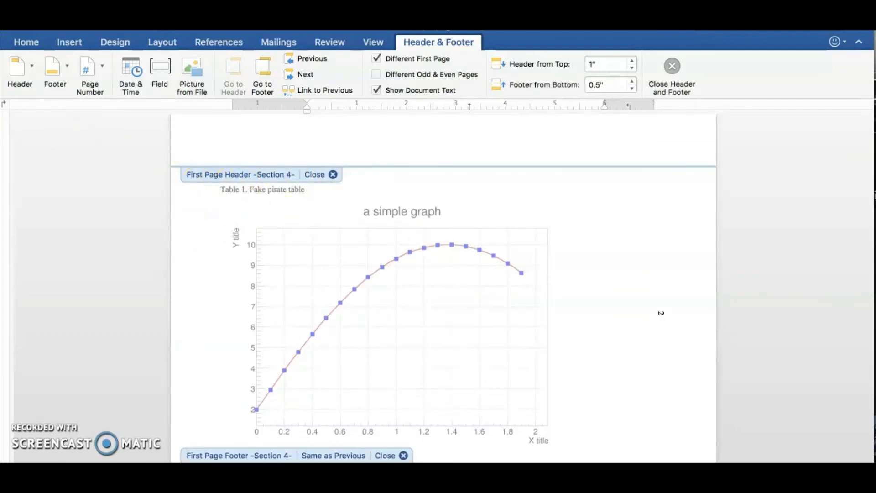
scroll(197, 201, "down", 2)
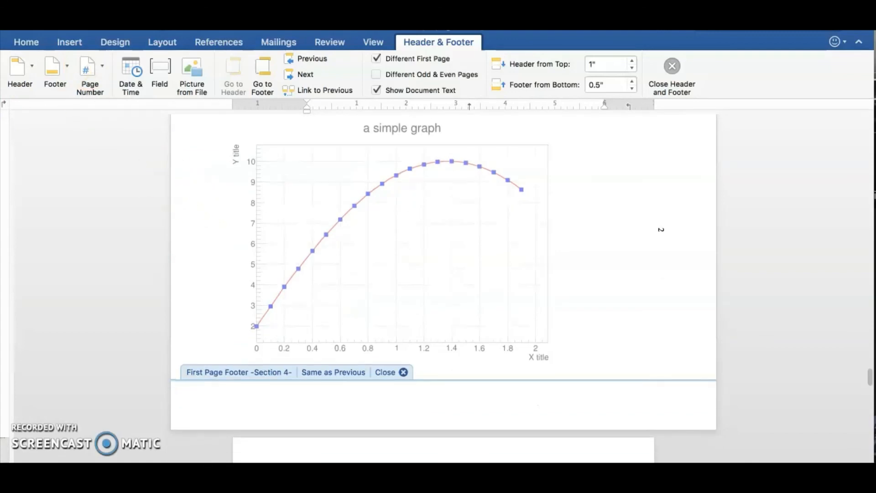